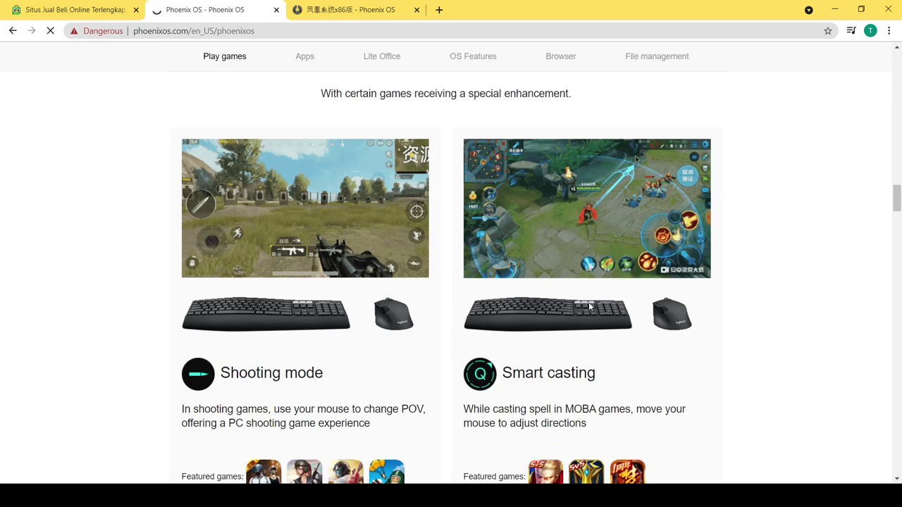
Step: Look over the 'Phoenix OS 3.0 Gaming Fun 3.0' product page
scroll(591, 305, down, 8)
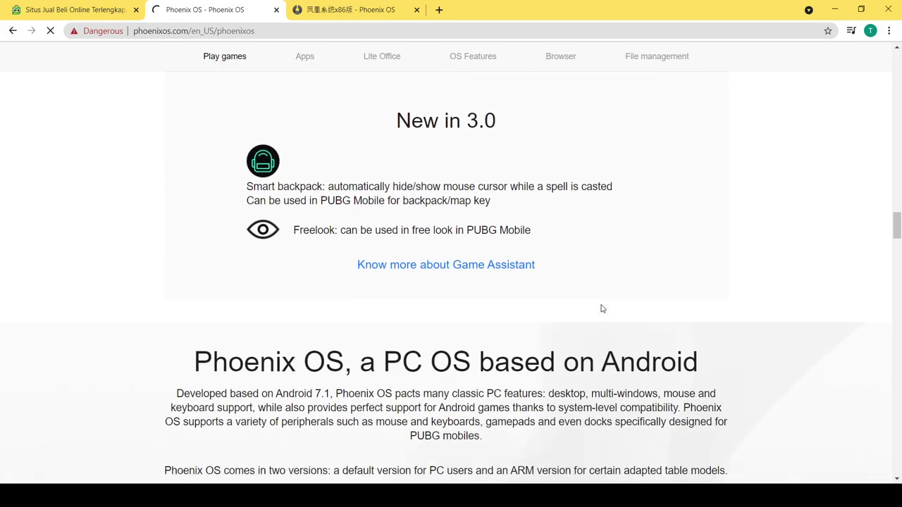
scroll(602, 308, down, 2)
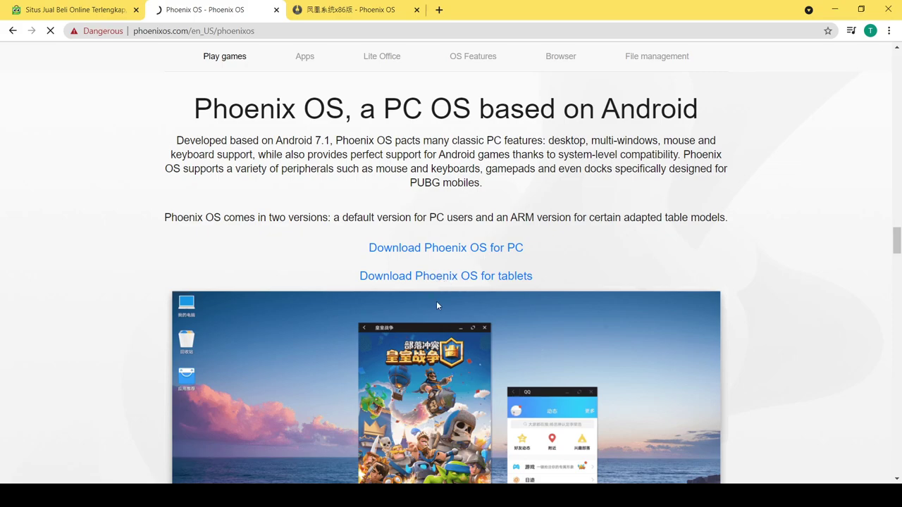
scroll(437, 302, down, 3)
scroll(436, 302, down, 6)
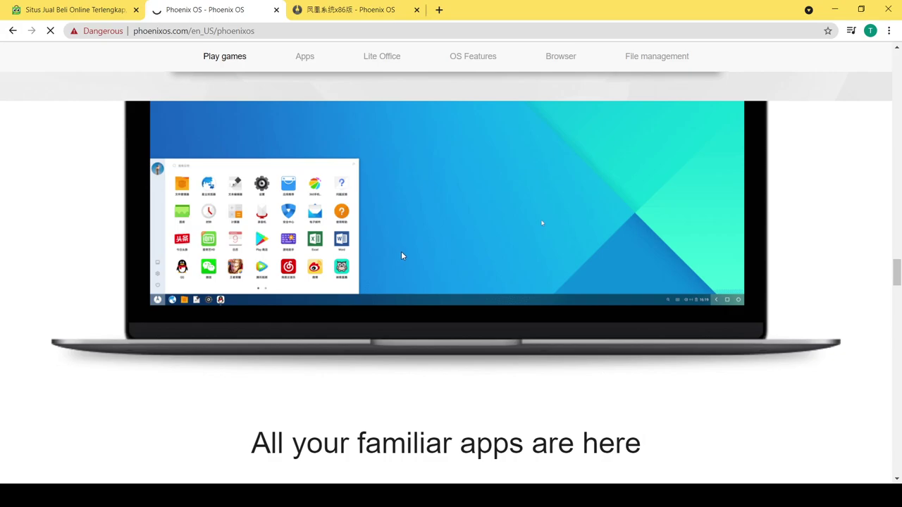
scroll(401, 256, up, 2)
scroll(314, 240, up, 3)
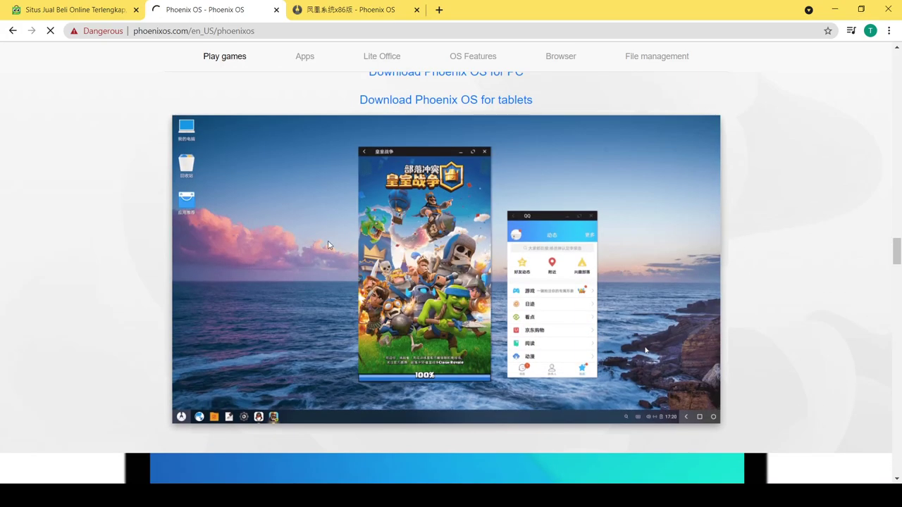
scroll(183, 226, down, 12)
scroll(211, 278, up, 3)
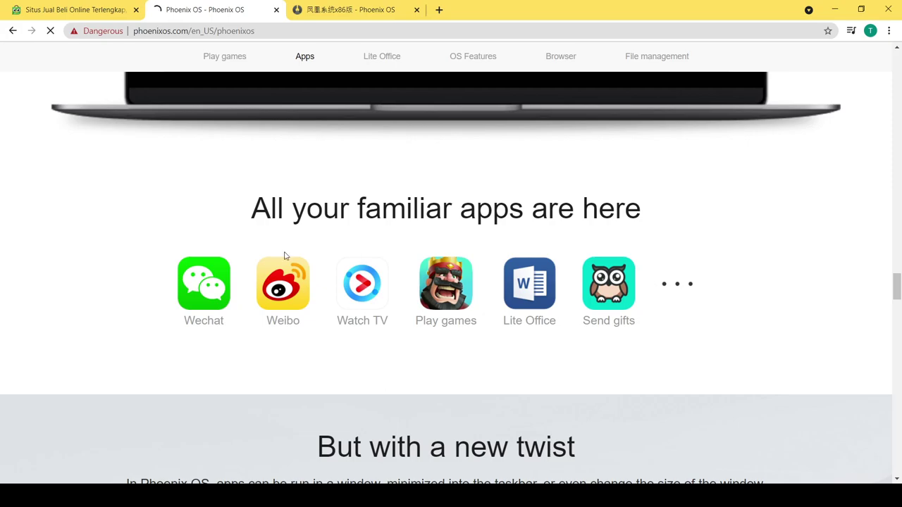
scroll(592, 276, down, 6)
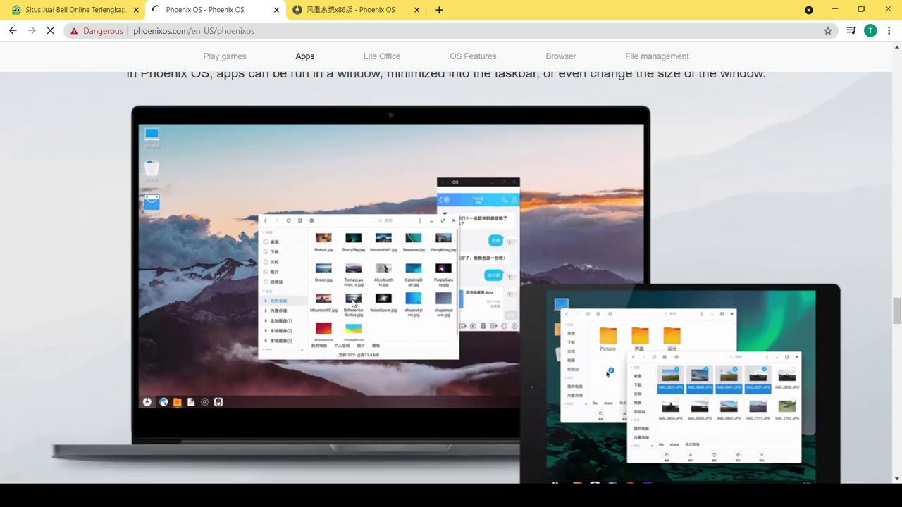
scroll(397, 321, down, 4)
scroll(397, 319, down, 5)
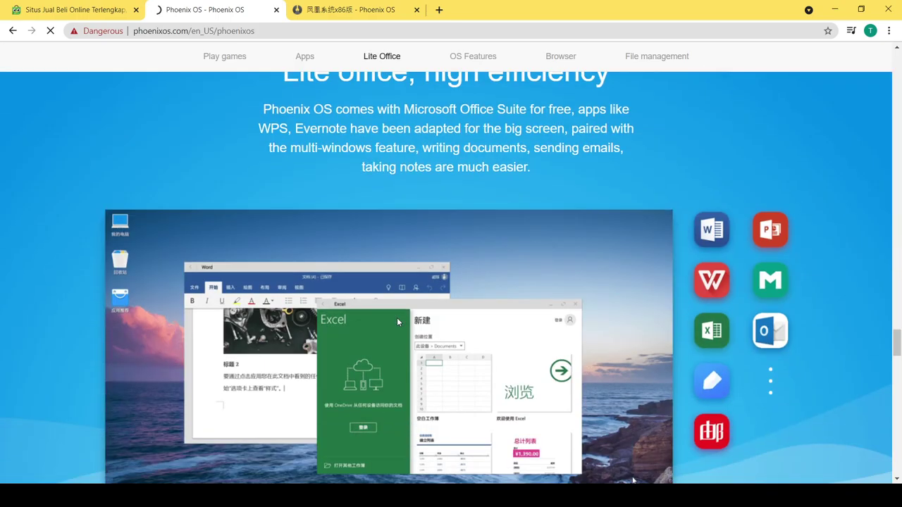
scroll(397, 318, up, 2)
scroll(399, 322, down, 7)
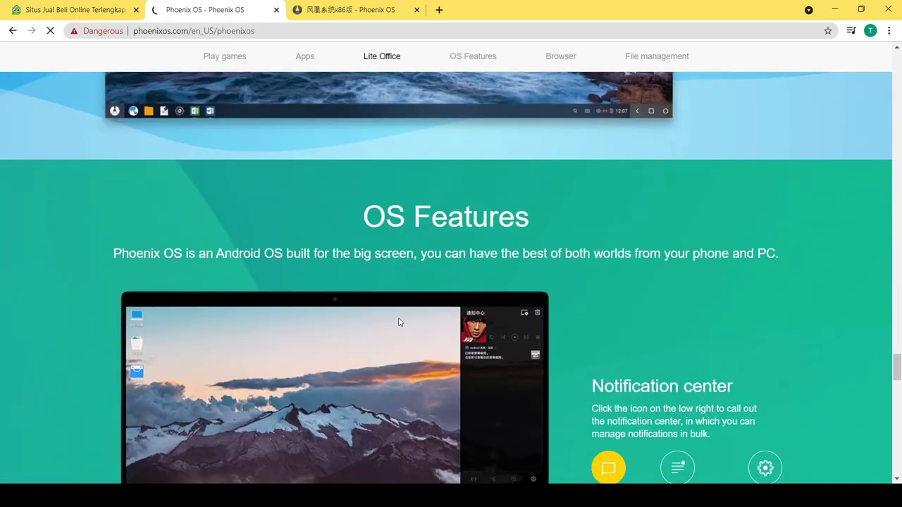
scroll(400, 318, down, 4)
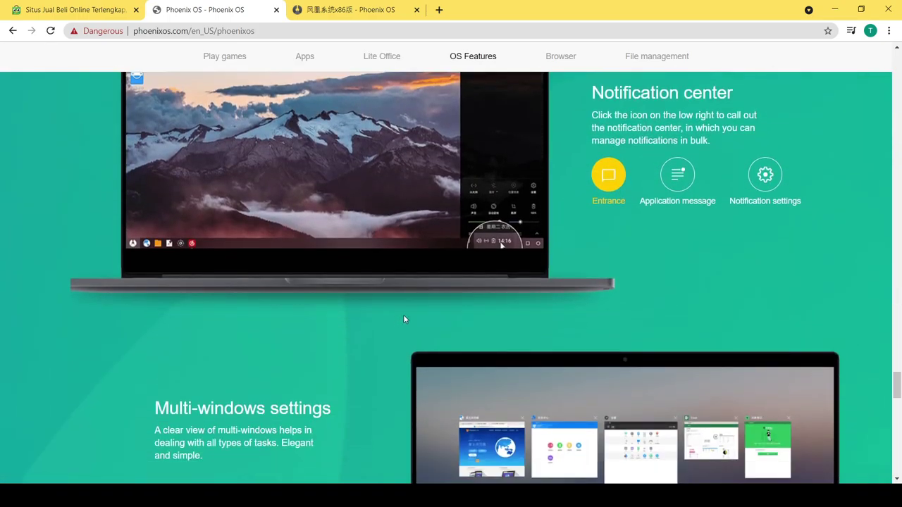
scroll(404, 319, down, 2)
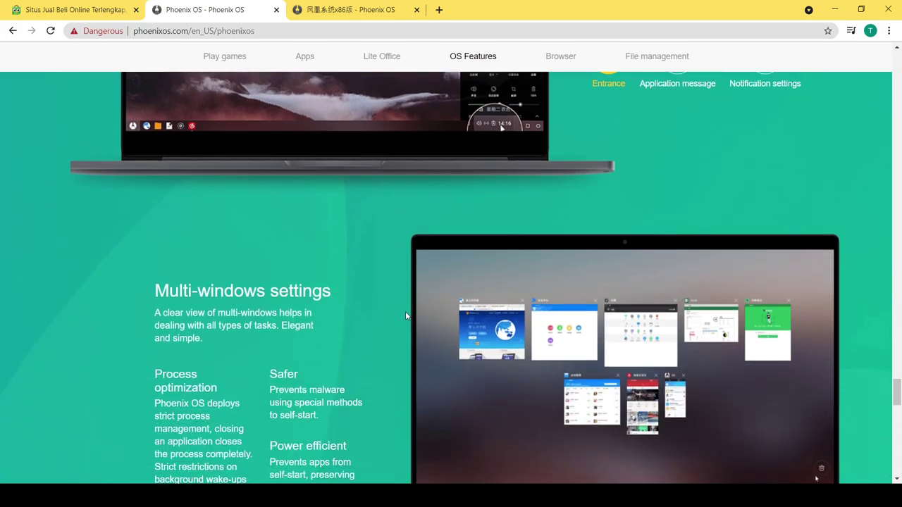
scroll(406, 316, up, 3)
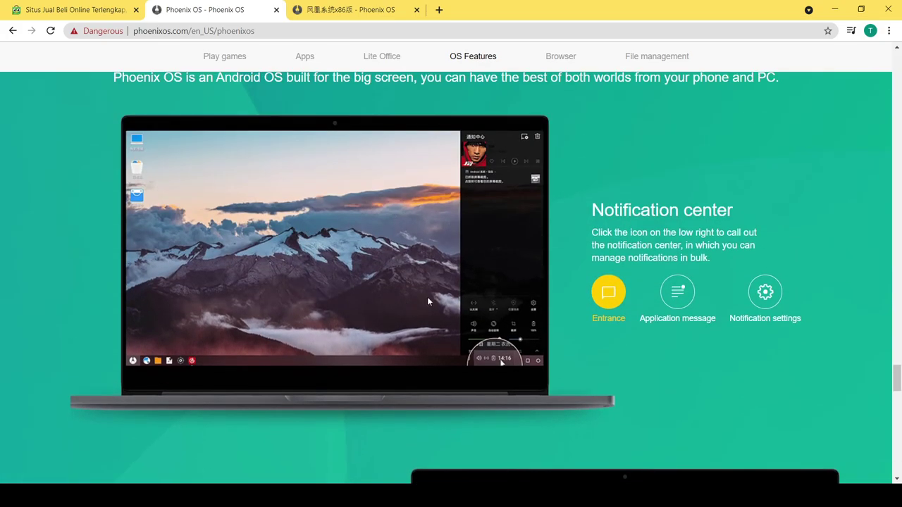
scroll(644, 314, down, 6)
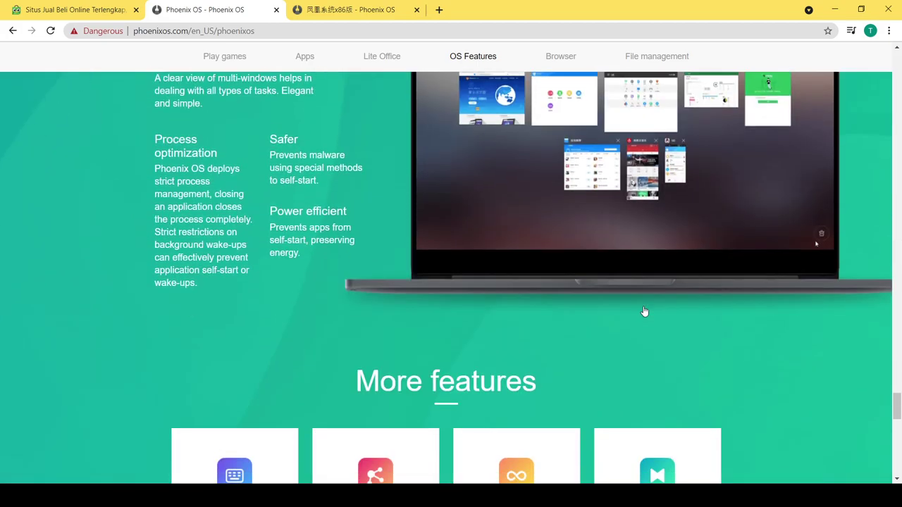
scroll(644, 312, up, 2)
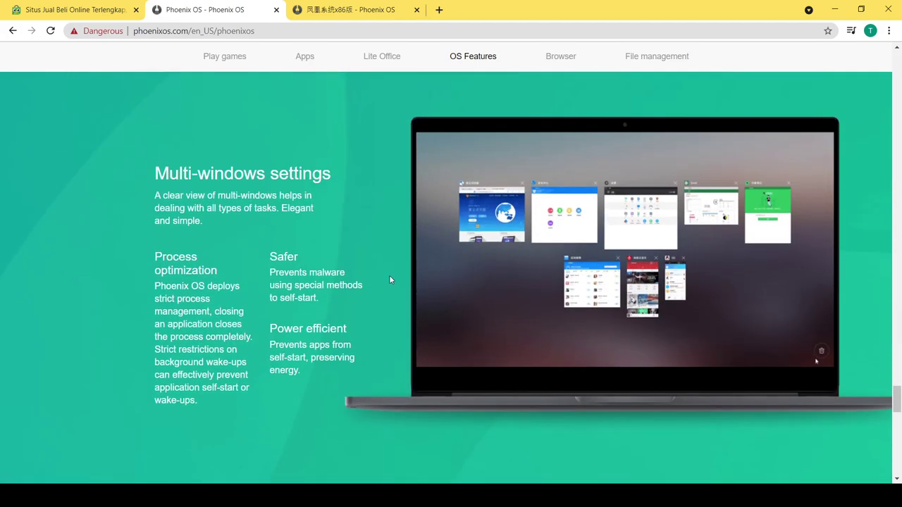
scroll(391, 278, down, 4)
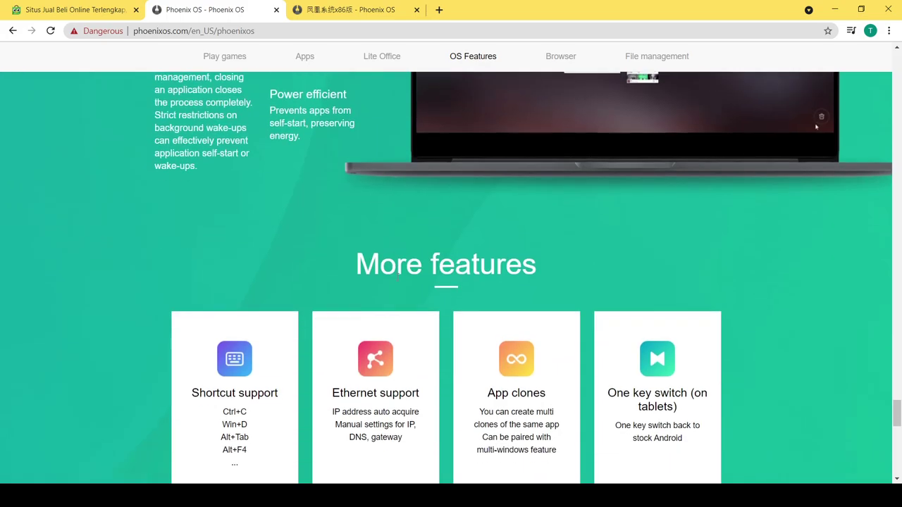
scroll(396, 276, up, 1)
scroll(398, 278, down, 1)
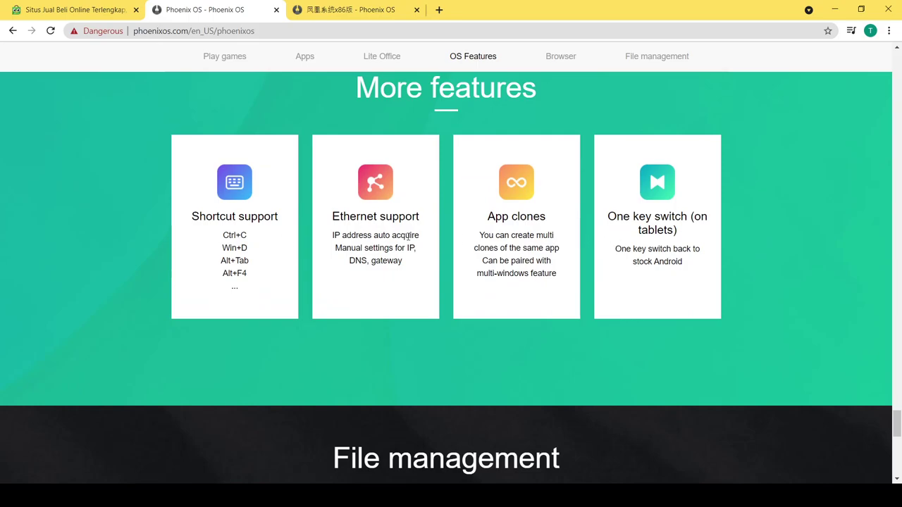
scroll(618, 252, down, 6)
scroll(618, 256, up, 2)
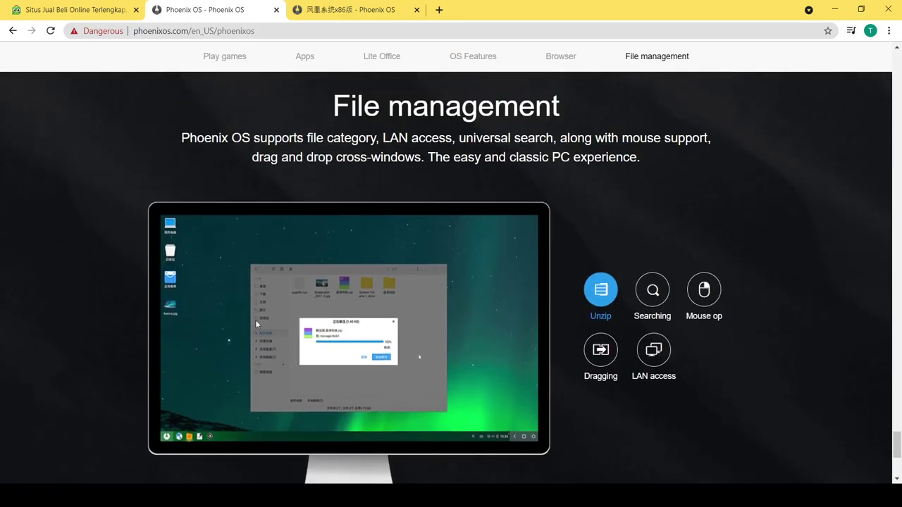
scroll(257, 325, down, 4)
scroll(273, 319, up, 4)
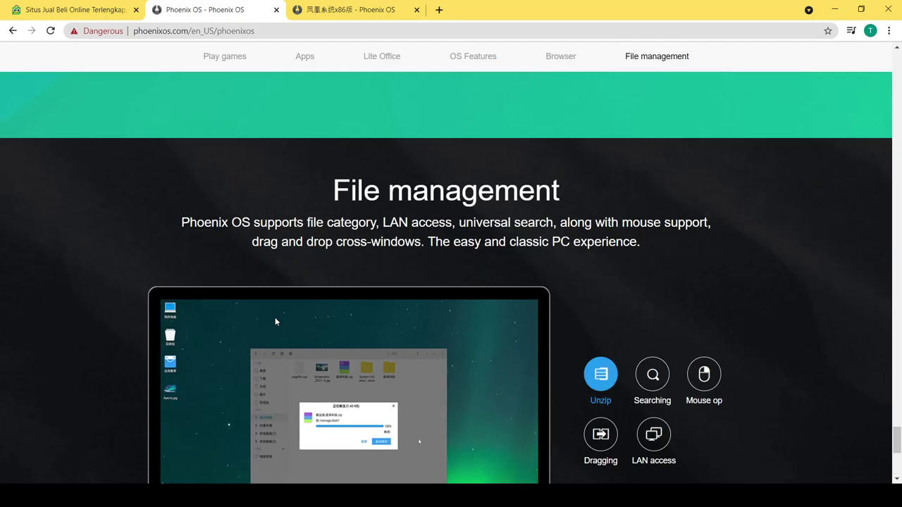
Step: Return to the top of the page and switch to the x86 download tab
scroll(275, 317, up, 10)
scroll(284, 308, up, 15)
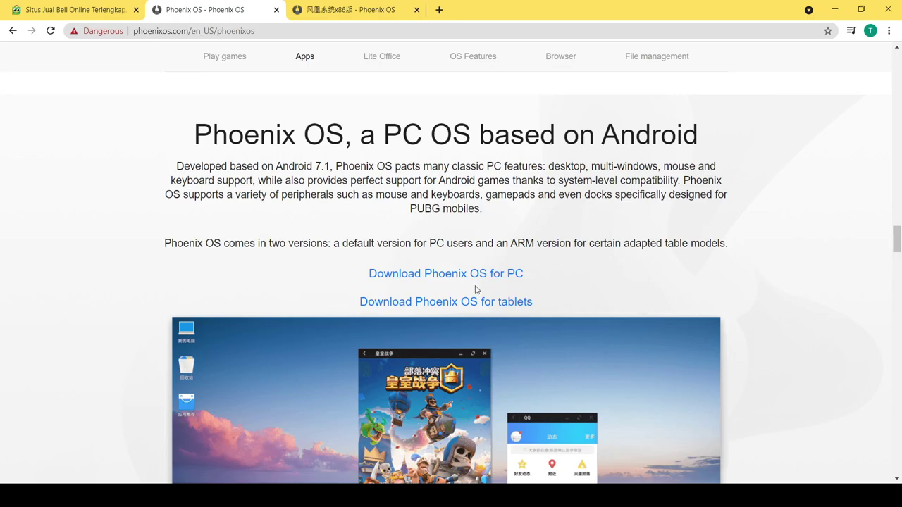
scroll(479, 290, up, 10)
scroll(497, 289, up, 15)
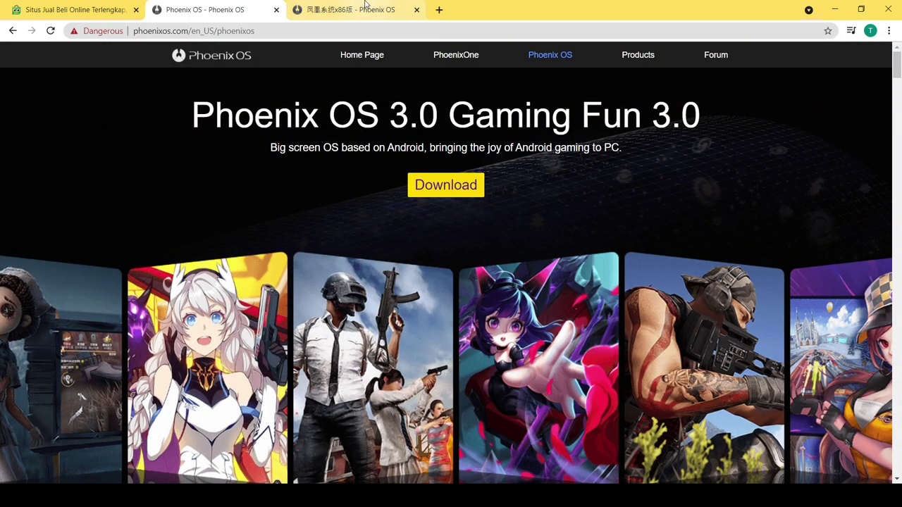
click(381, 11)
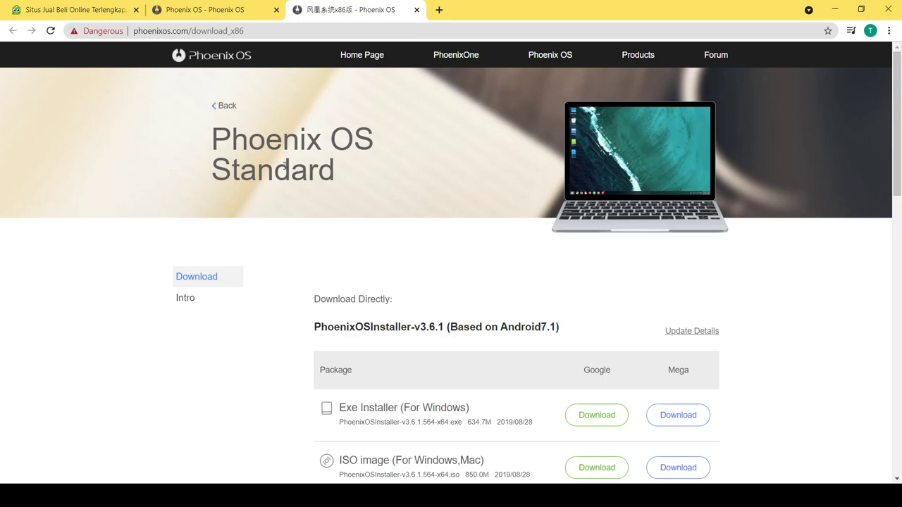
Step: Review the exe and ISO packages for v3.6.1 (Android 7.1) and v1.6.1 (Android 5.1)
scroll(385, 319, down, 1)
scroll(389, 323, down, 2)
scroll(388, 322, up, 1)
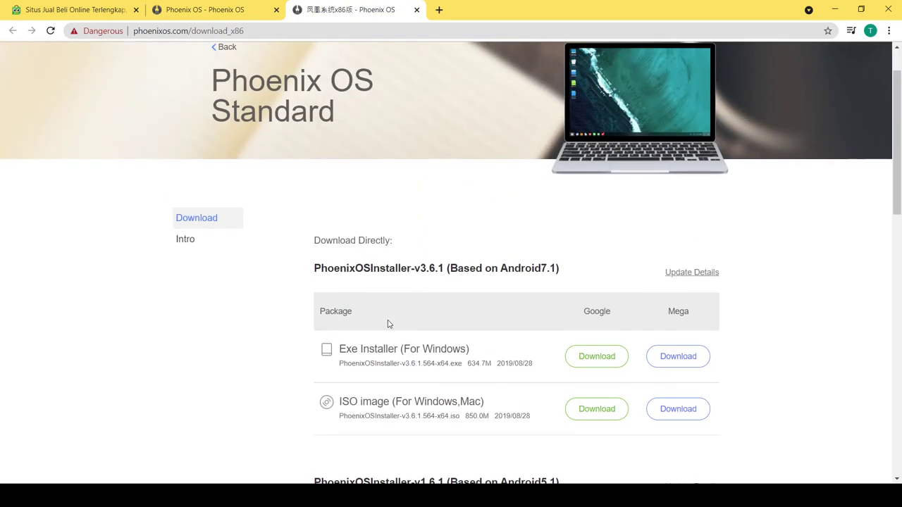
scroll(389, 322, down, 2)
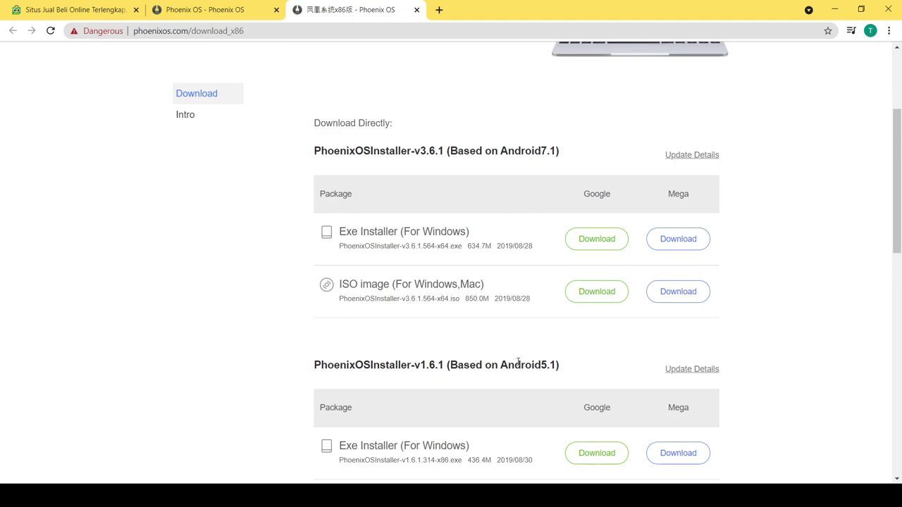
scroll(439, 361, down, 2)
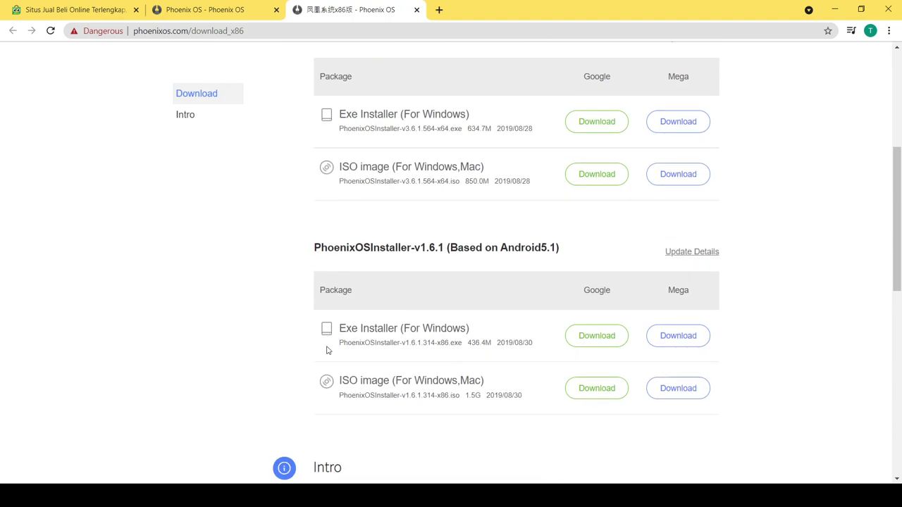
scroll(473, 314, up, 2)
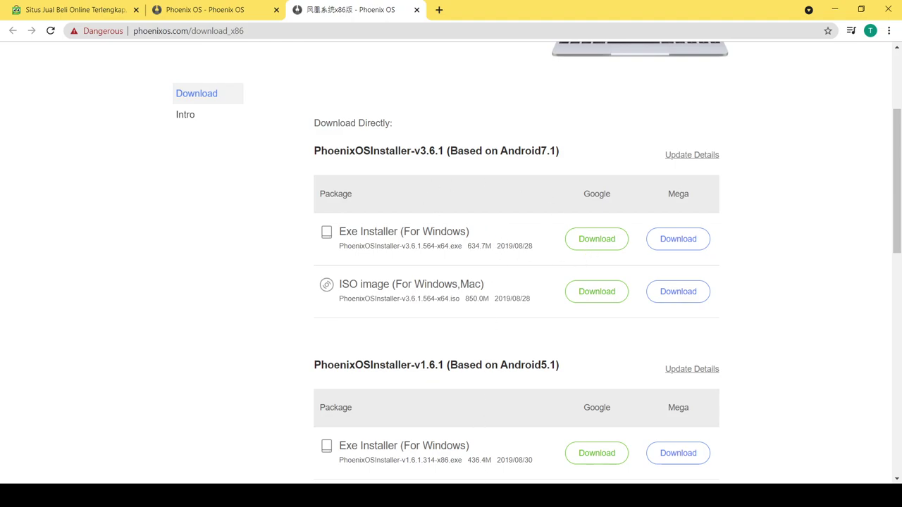
scroll(493, 347, down, 2)
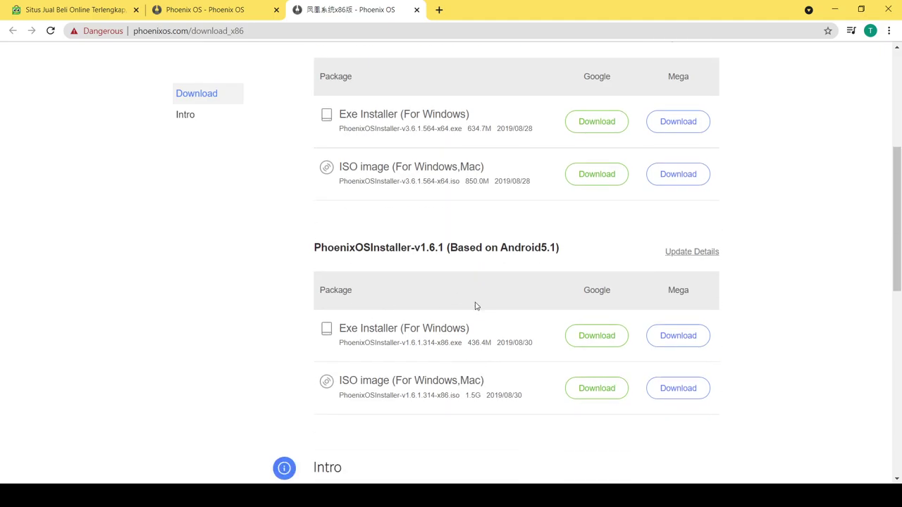
scroll(532, 295, up, 3)
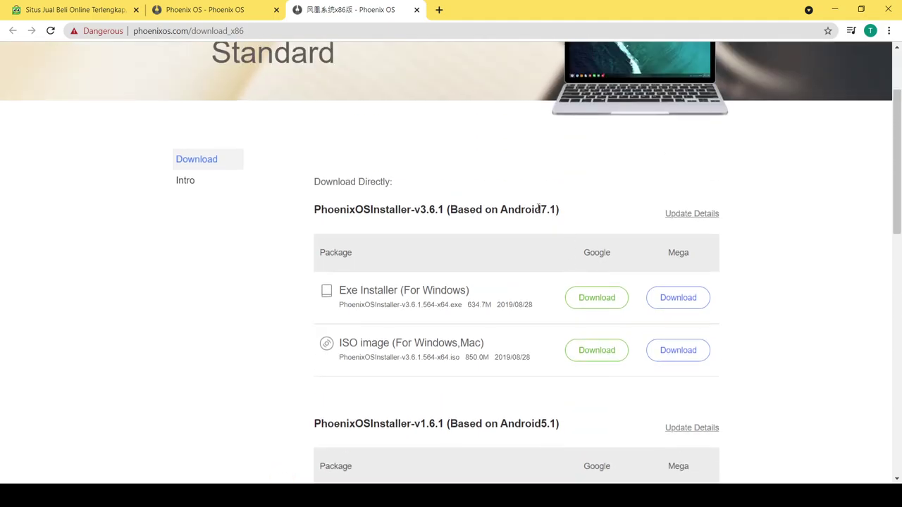
scroll(486, 282, down, 5)
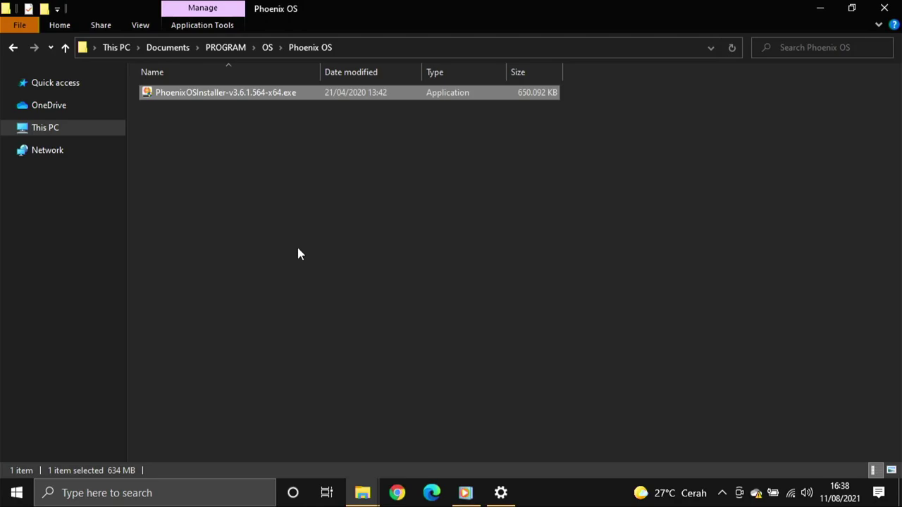
Step: Go back to the Phoenix OS folder and run PhoenixOSInstaller-v3.6.1.564-x64.exe
click(72, 131)
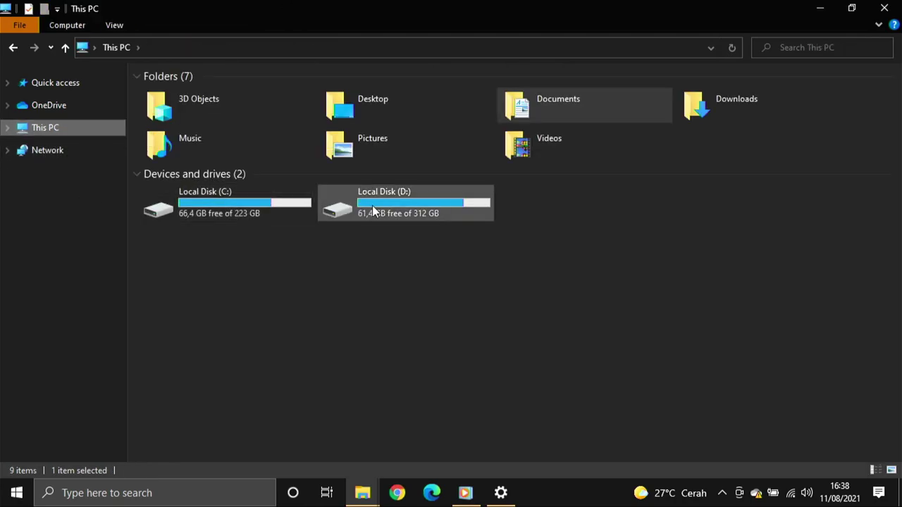
click(13, 48)
click(201, 93)
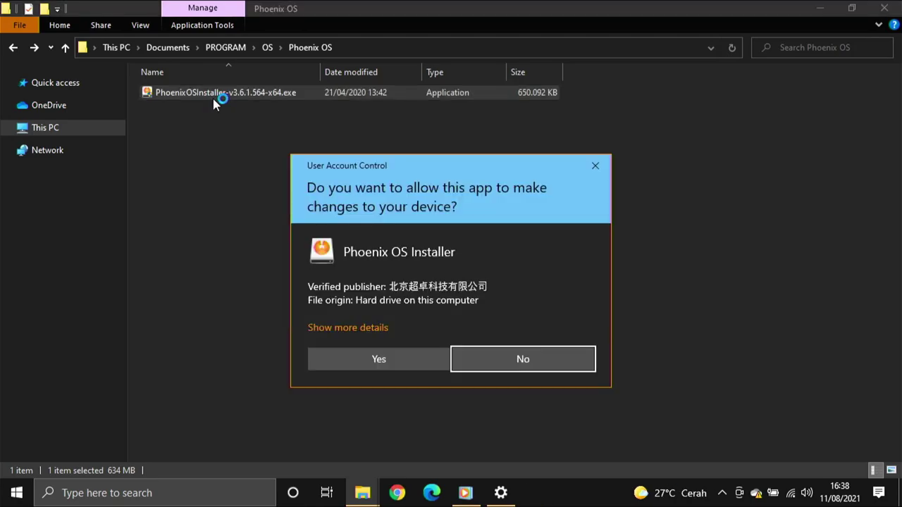
Step: Allow the installer through User Account Control and choose installing to hard disk
click(363, 366)
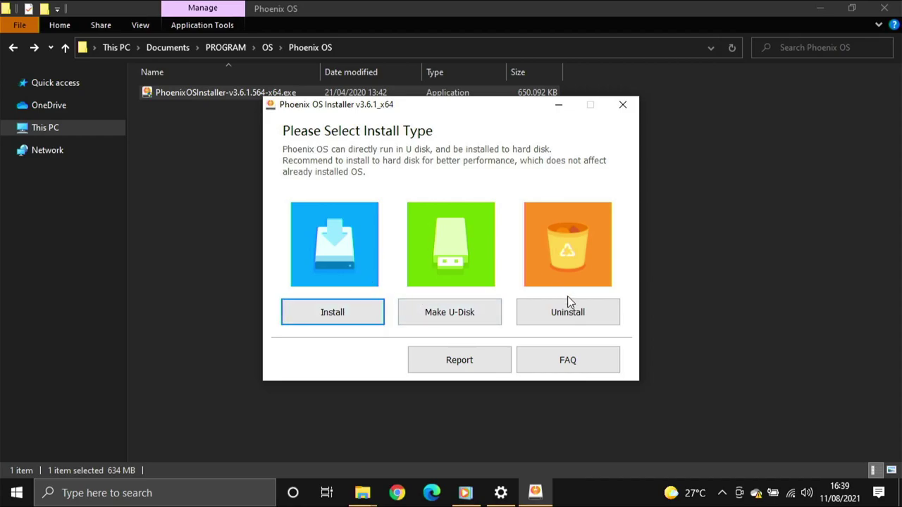
click(349, 316)
Step: Select drive D: as the target, choose a 16G data size, and start installing
click(399, 251)
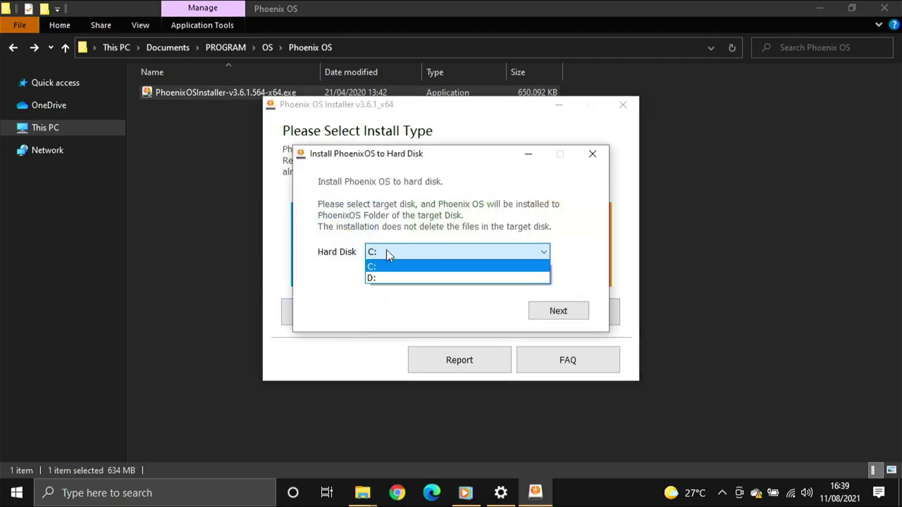
click(378, 278)
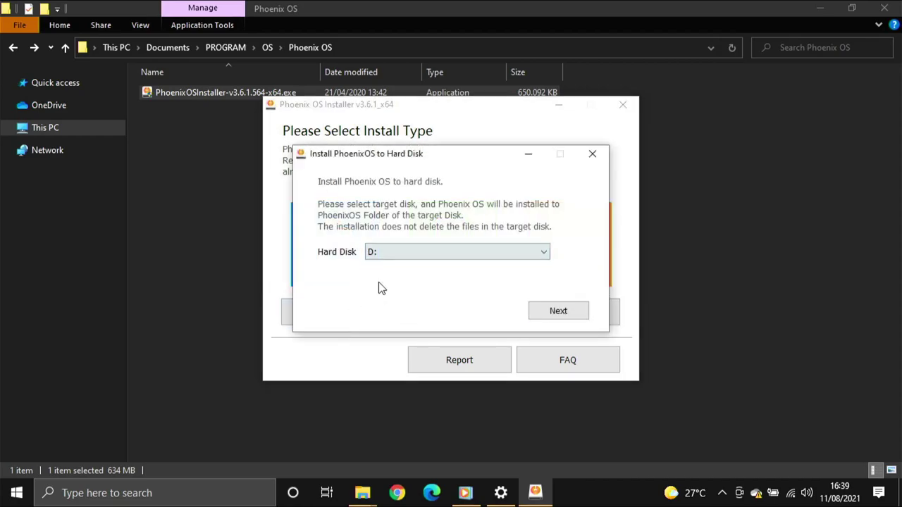
click(558, 316)
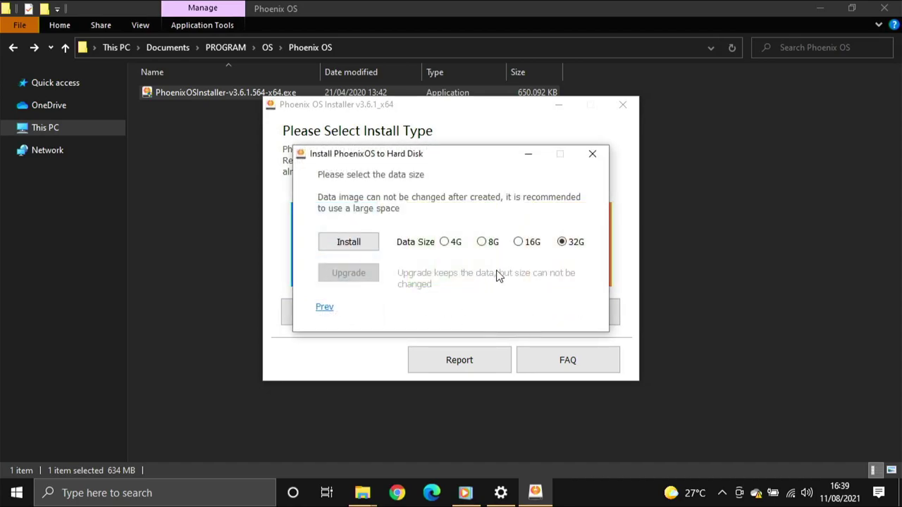
click(517, 242)
click(348, 241)
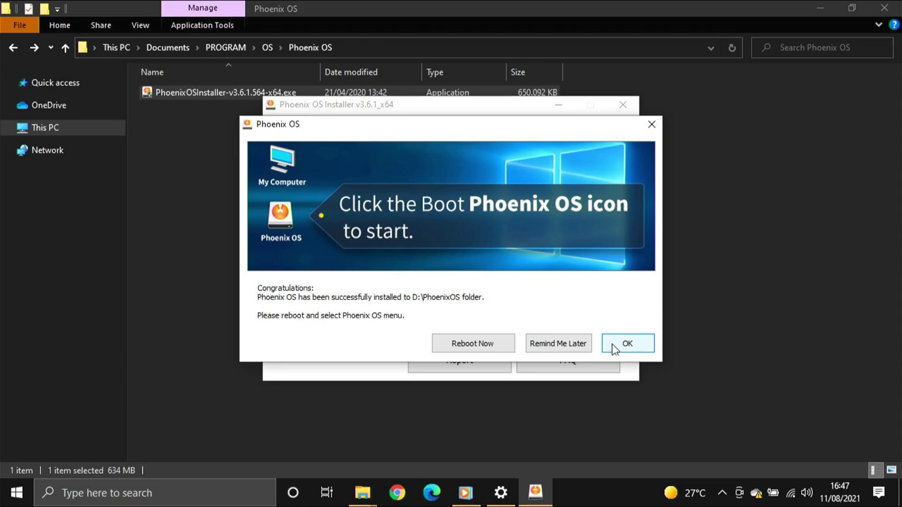
Step: Choose Reboot Now once installation to D:\PhoenixOS completes
click(470, 344)
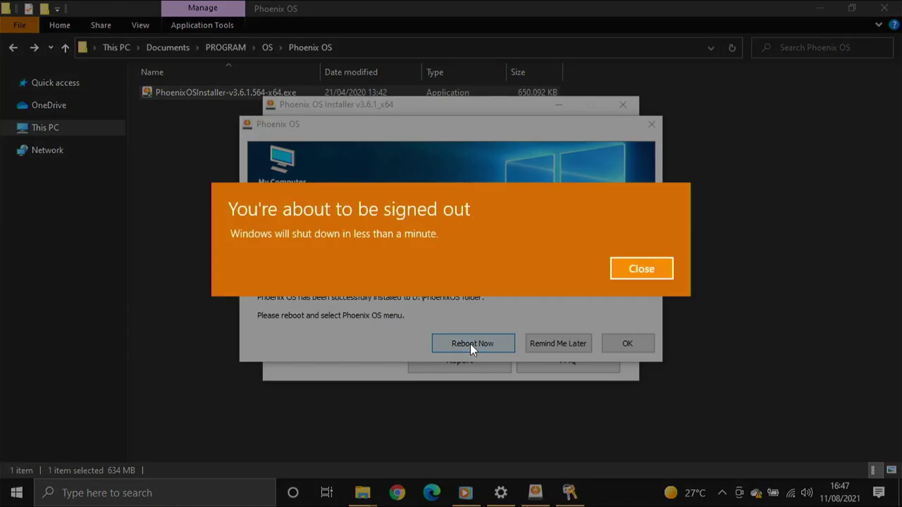
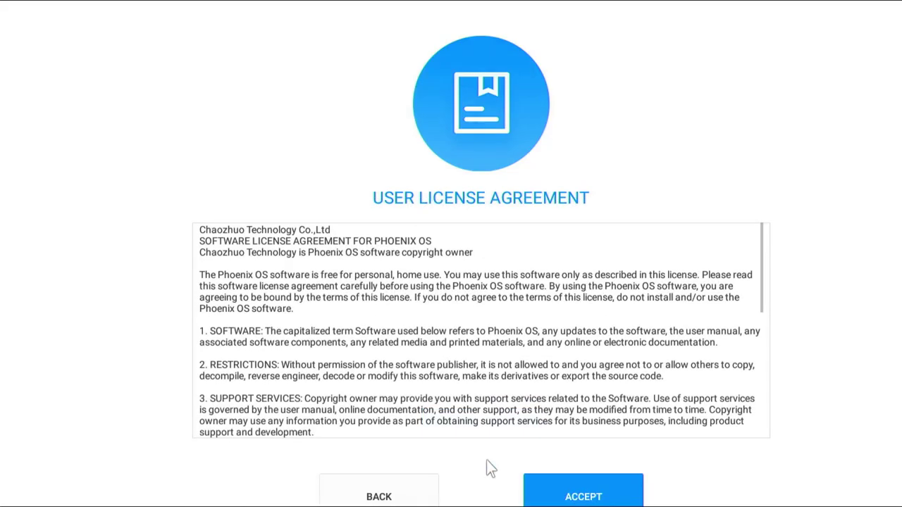
Step: Accept the Phoenix OS license agreement
scroll(395, 401, down, 3)
scroll(387, 417, up, 3)
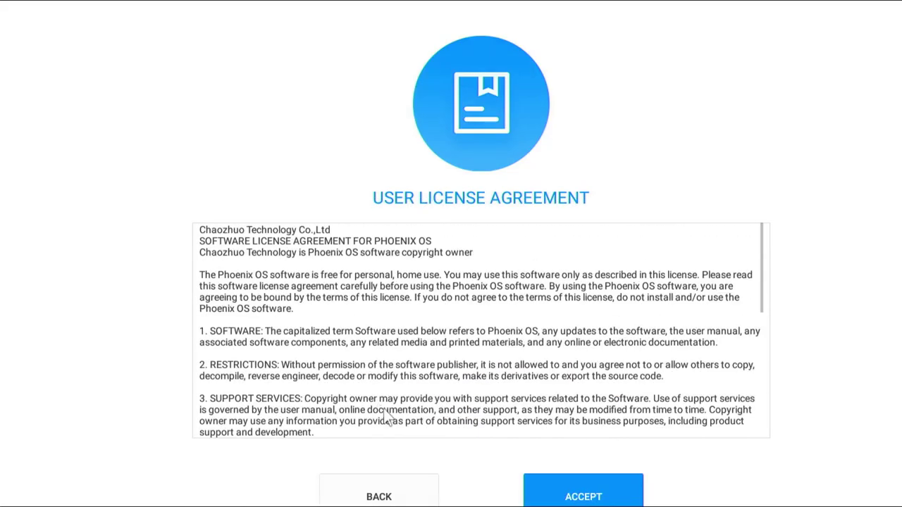
click(585, 494)
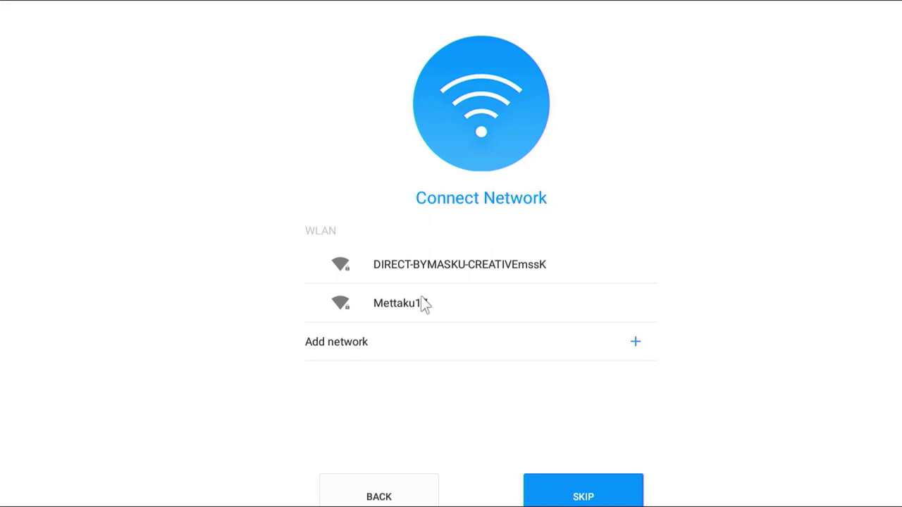
Step: Connect to the Mettaku17 Wi-Fi network with its password and continue to account creation
click(446, 299)
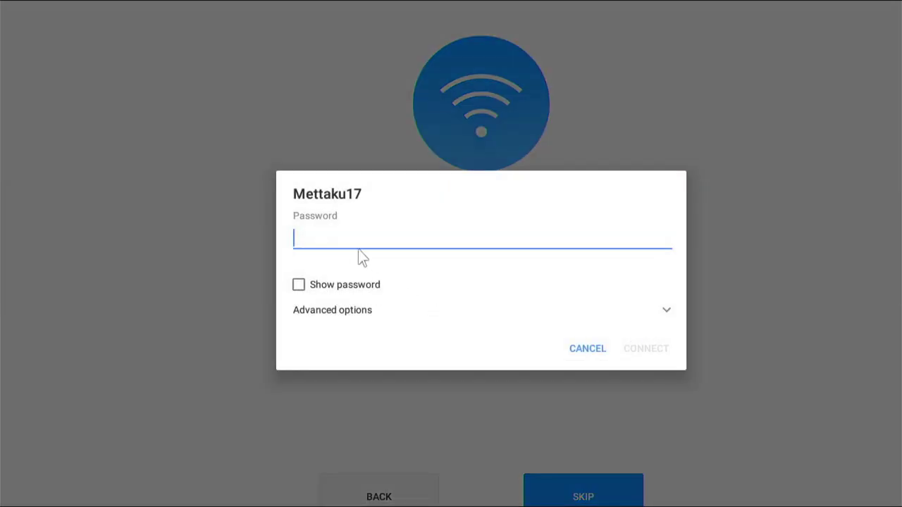
click(332, 222)
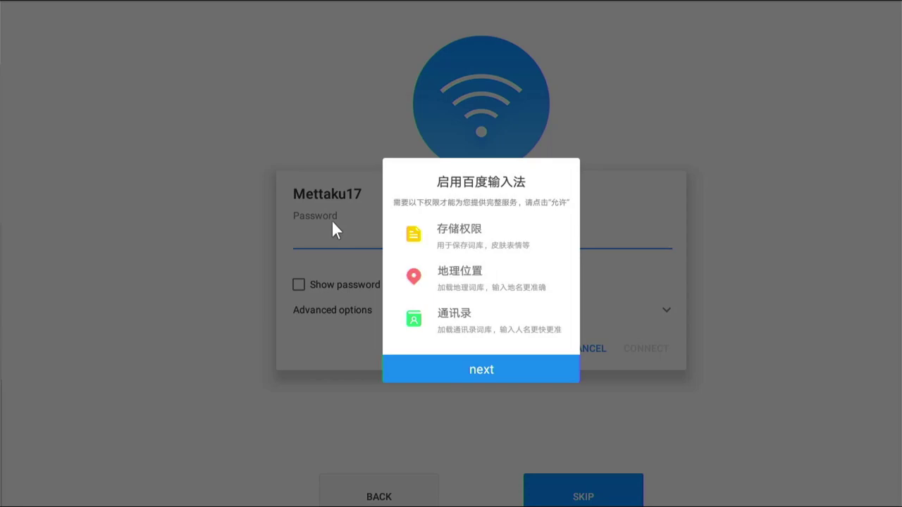
click(491, 369)
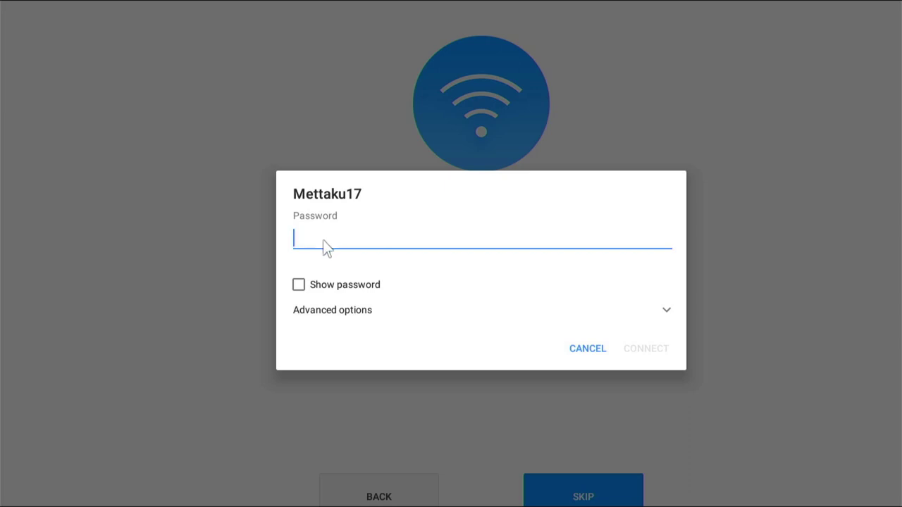
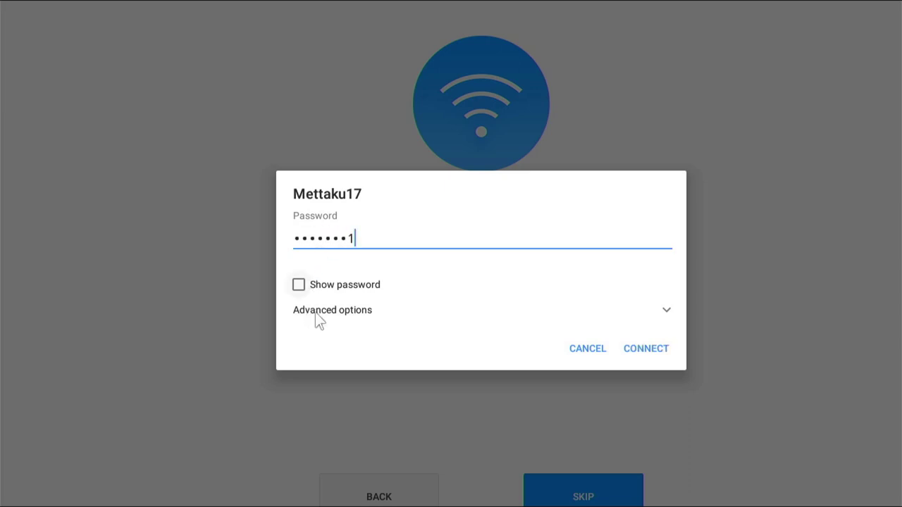
click(643, 350)
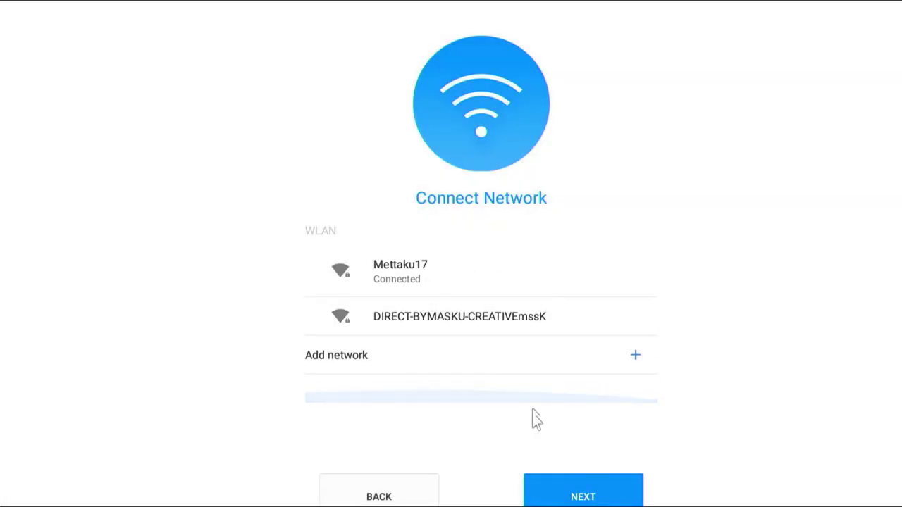
click(604, 495)
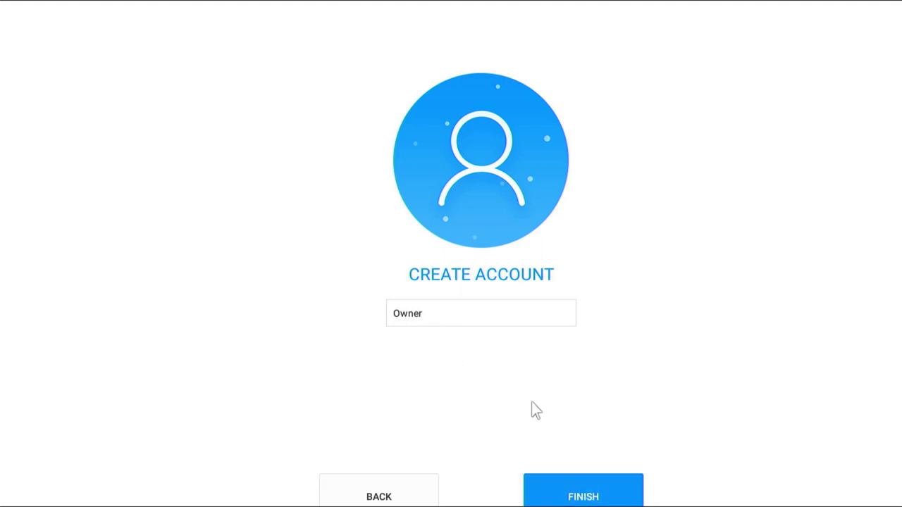
Step: Keep the account name Owner and finish setup
click(571, 492)
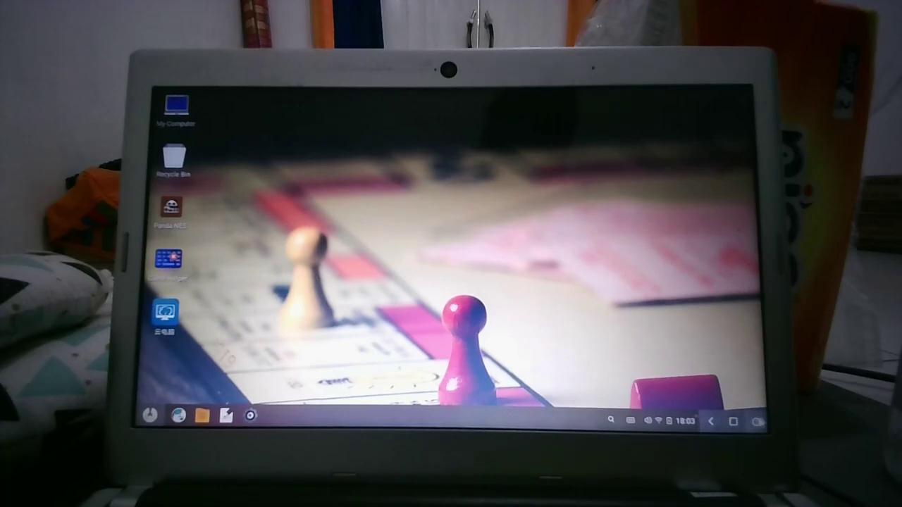
click(757, 422)
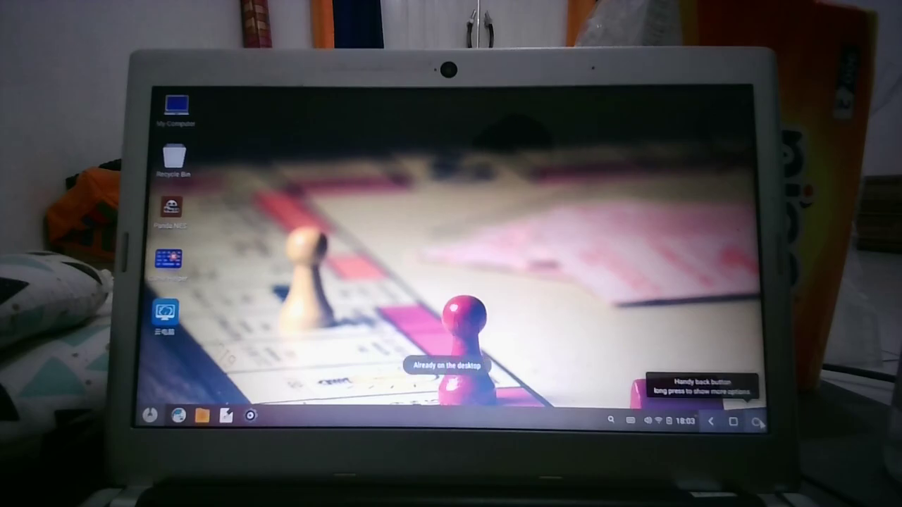
click(733, 421)
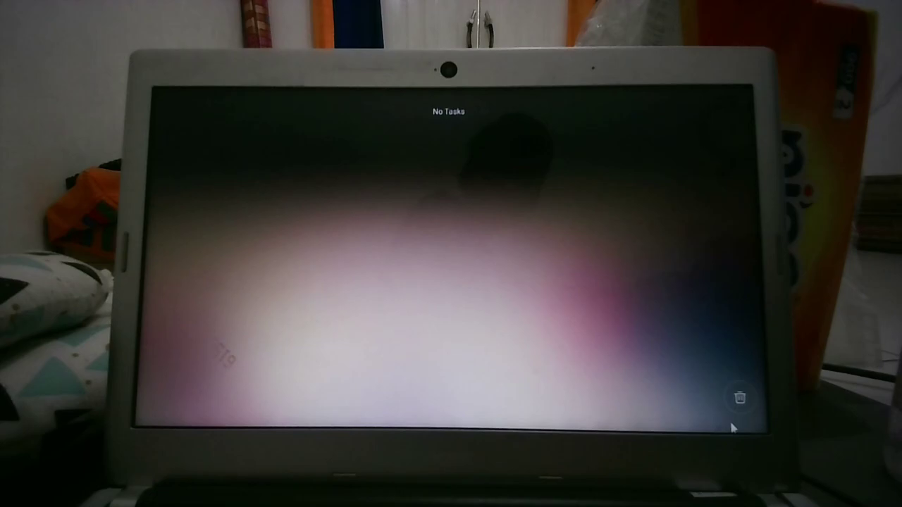
click(687, 385)
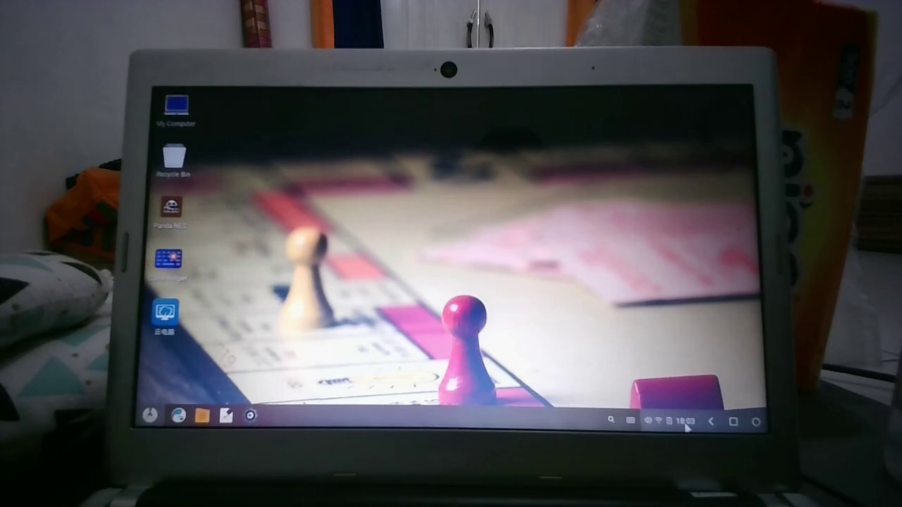
click(683, 427)
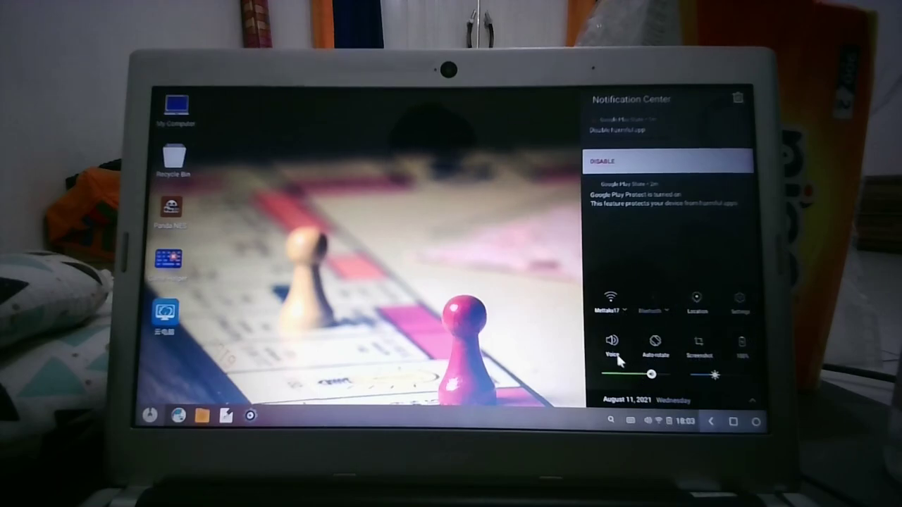
click(610, 421)
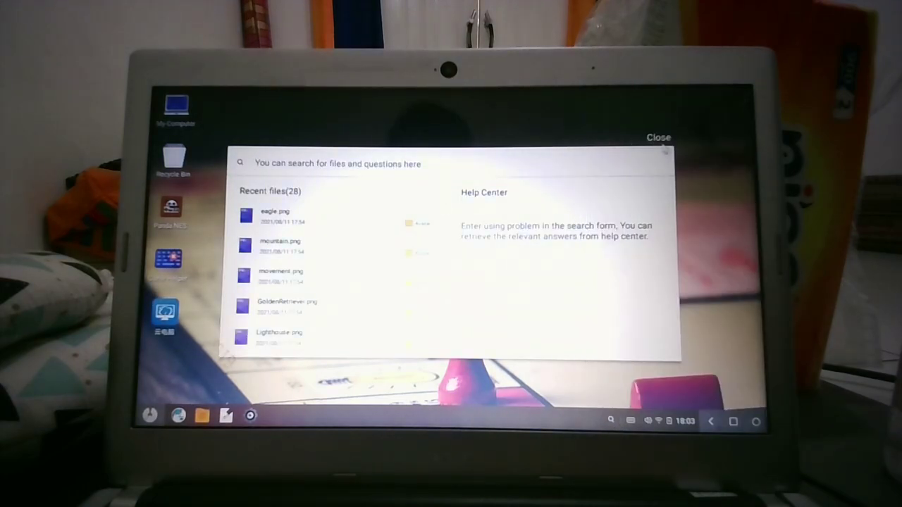
click(658, 137)
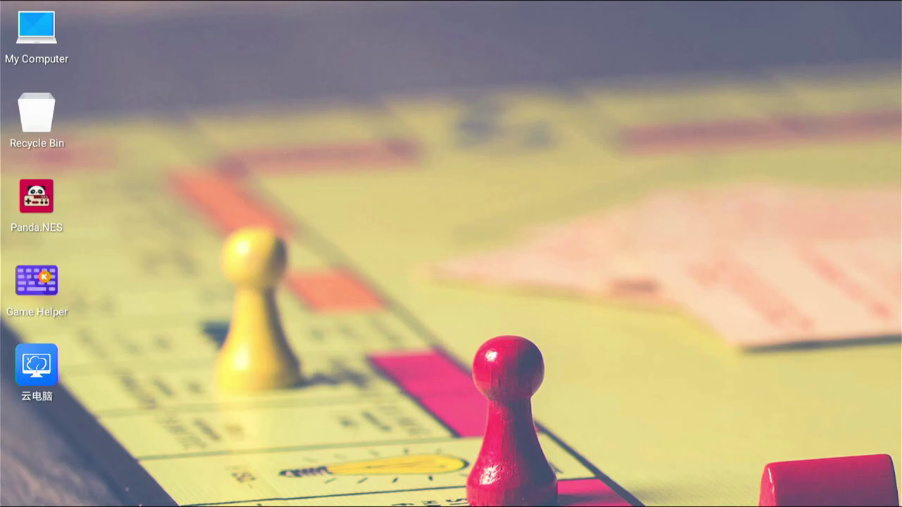
Step: From the launcher, clear the trial app searches and launch Settings
key(super)
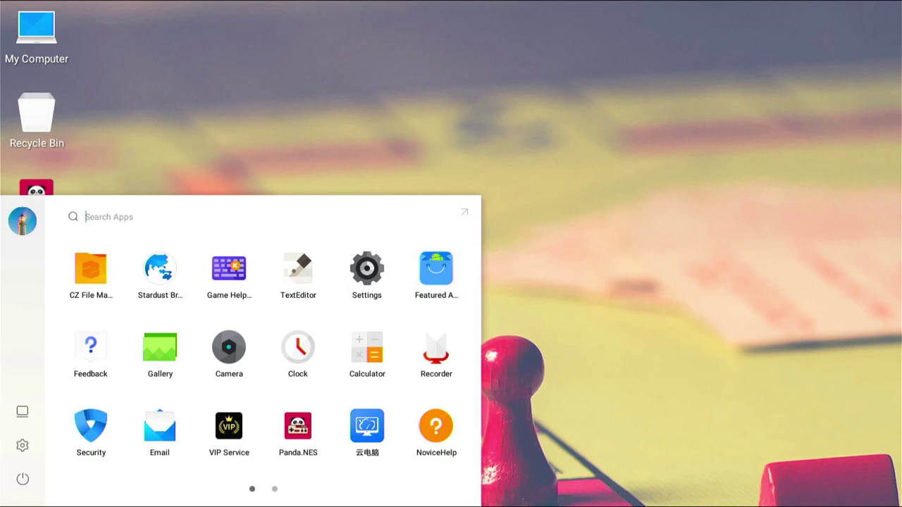
text(fggh)
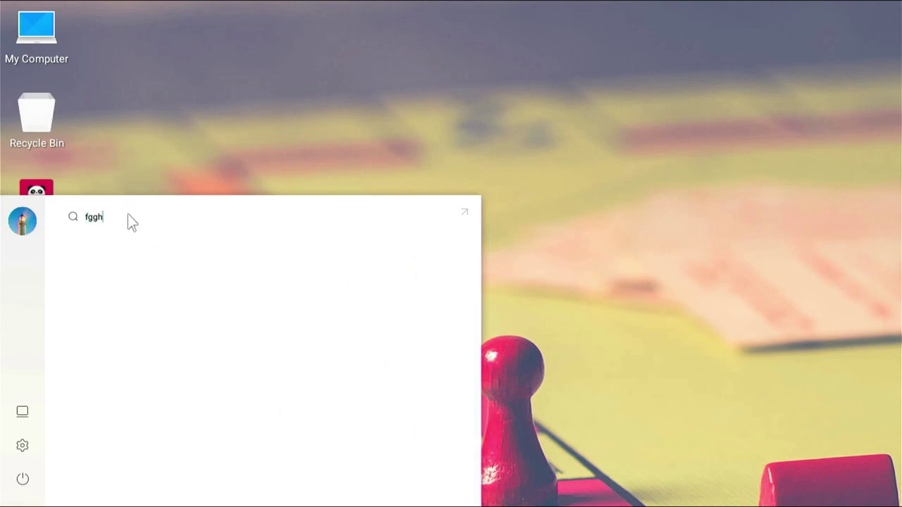
key(BackSpace)
key(BackSpace)
key(BackSpace)
key(BackSpace)
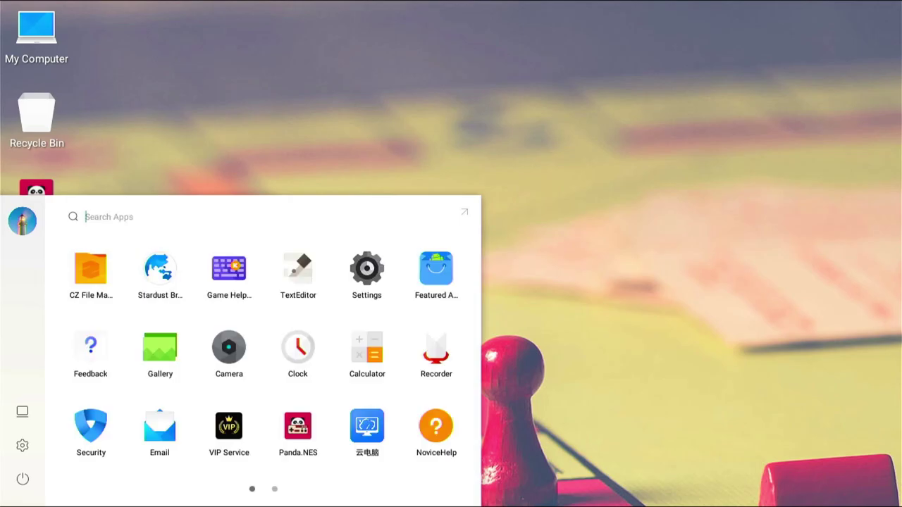
text(tes)
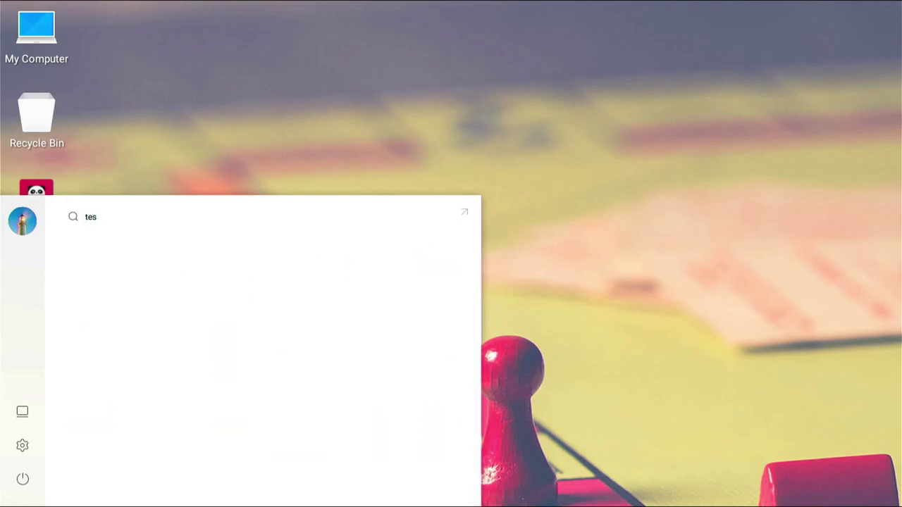
key(BackSpace)
text(s)
key(BackSpace)
key(BackSpace)
key(BackSpace)
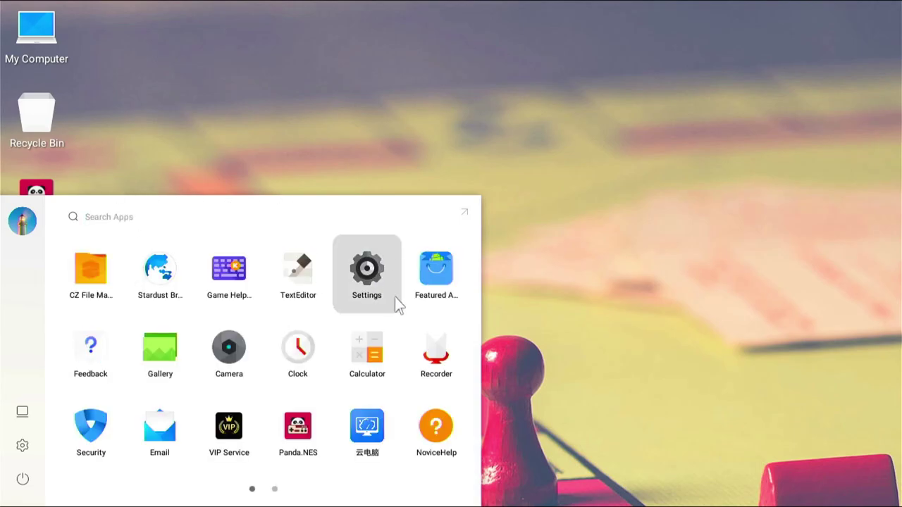
click(372, 292)
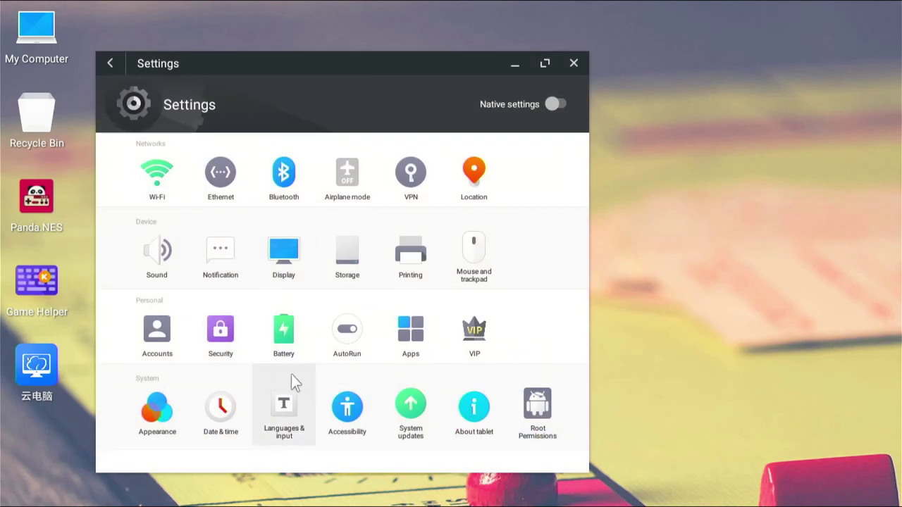
Step: Look through the physical keyboard, Baidu IME layout and language pages under Languages & input
click(285, 409)
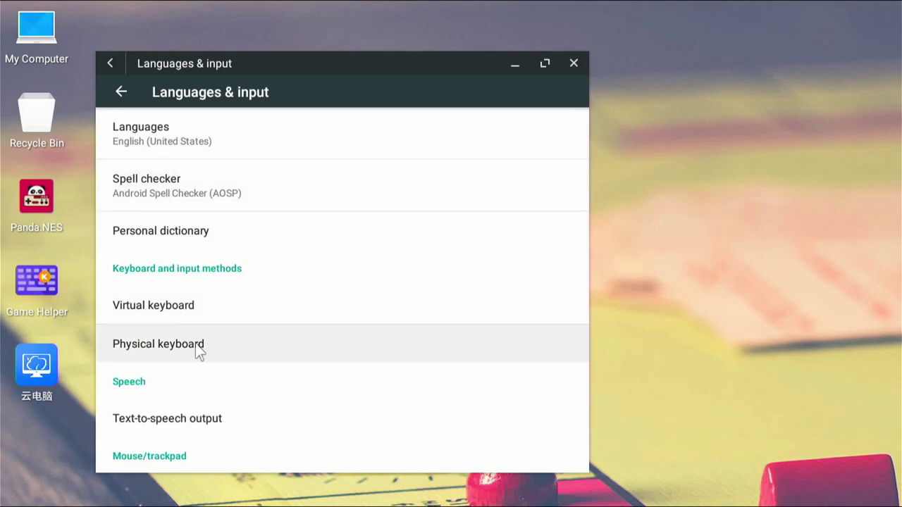
click(195, 343)
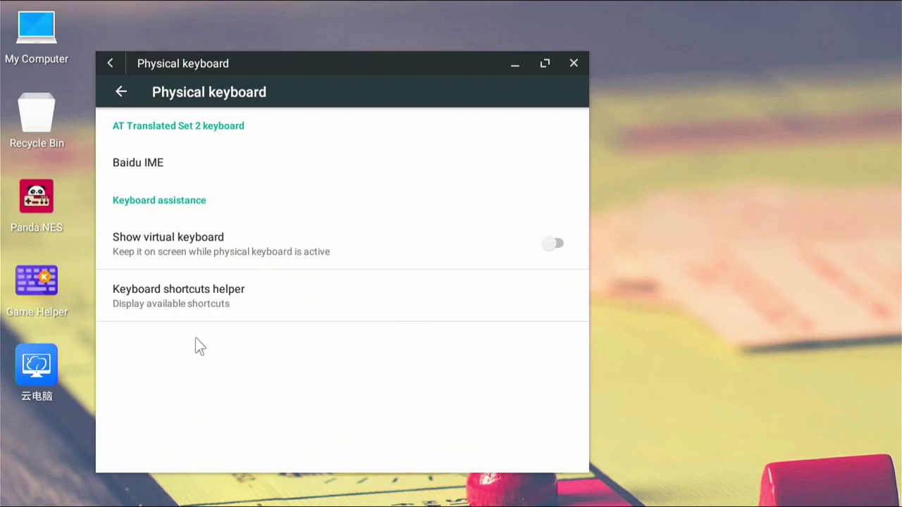
click(166, 156)
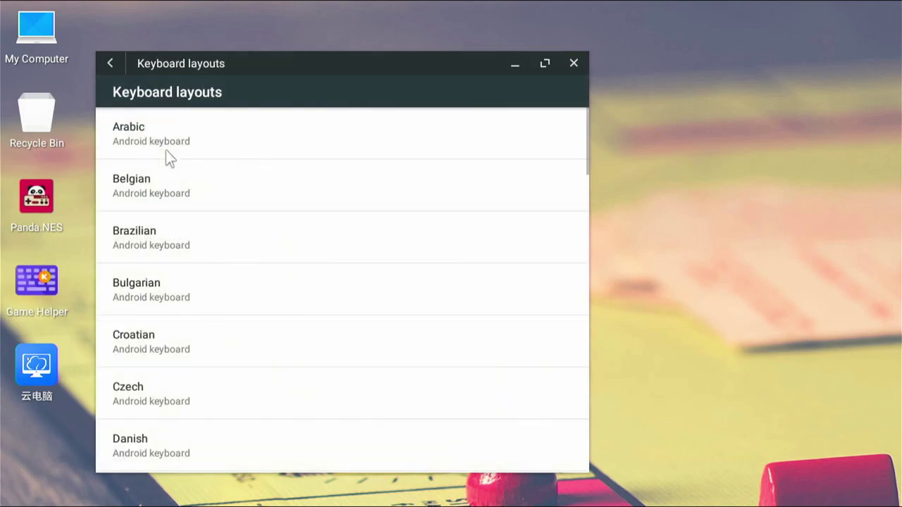
click(104, 62)
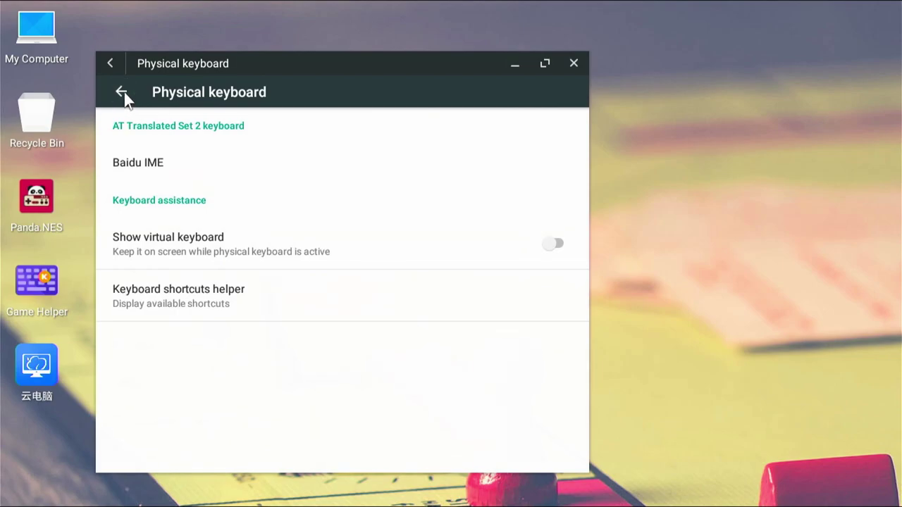
click(123, 92)
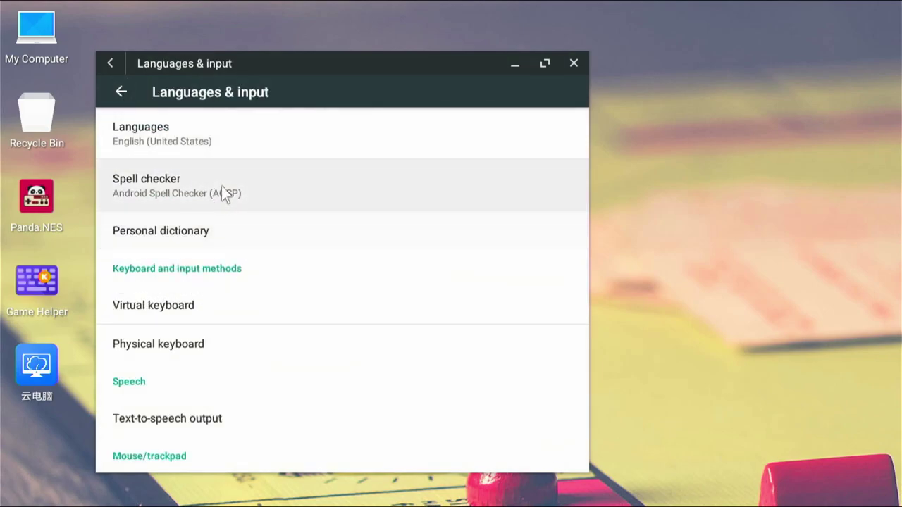
click(231, 133)
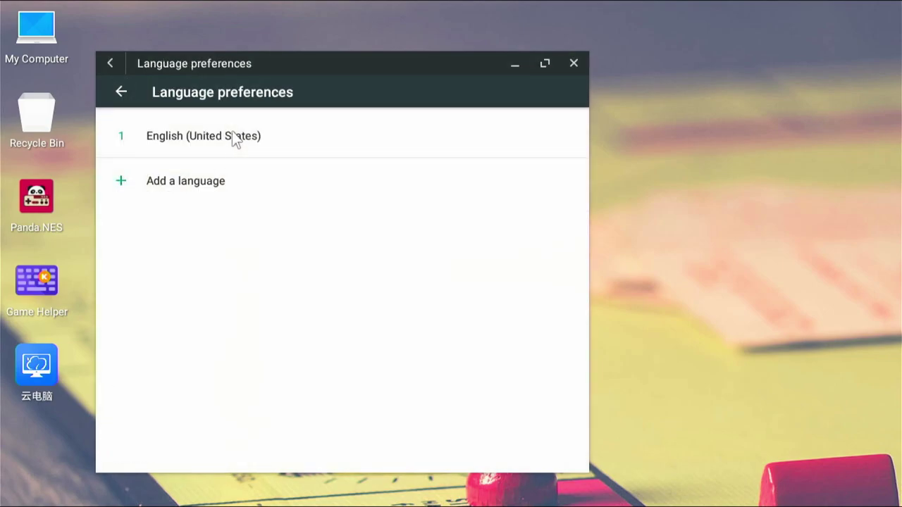
click(121, 92)
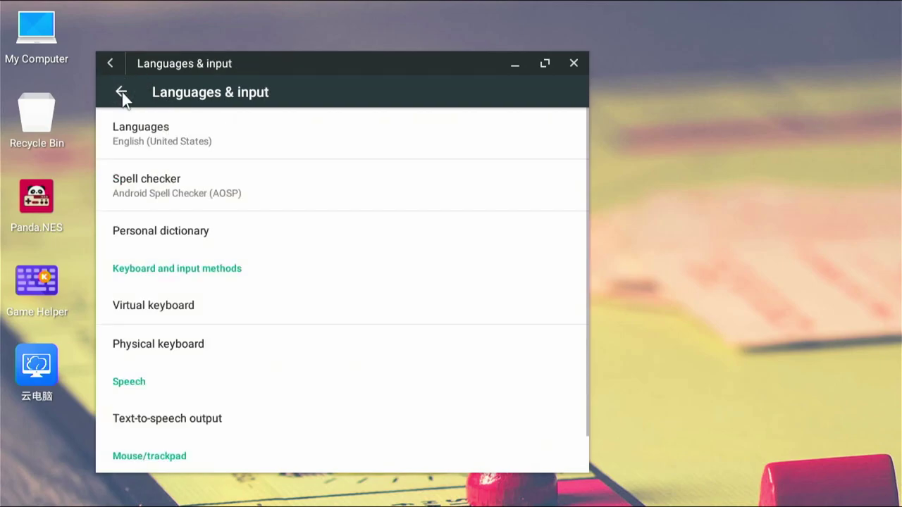
Step: Enable Android Keyboard (AOSP), disable Baidu IME, and return to the main Settings grid
click(203, 302)
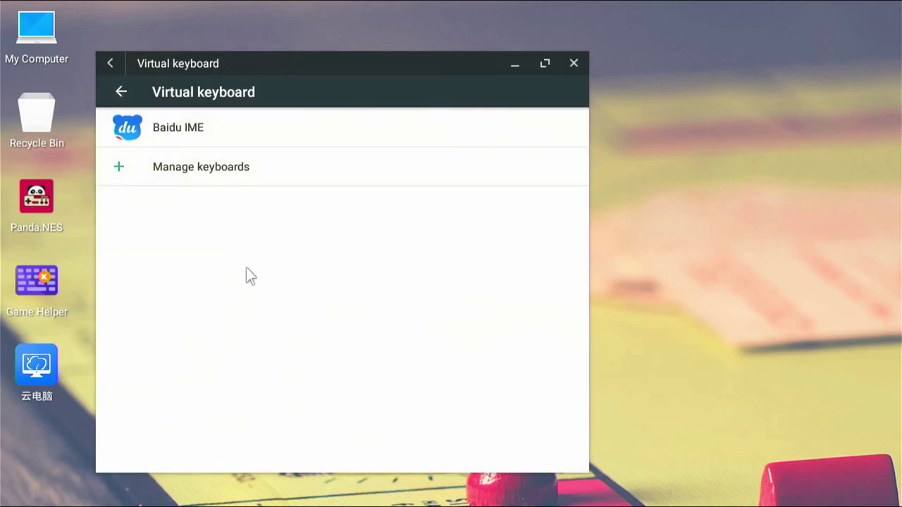
click(243, 167)
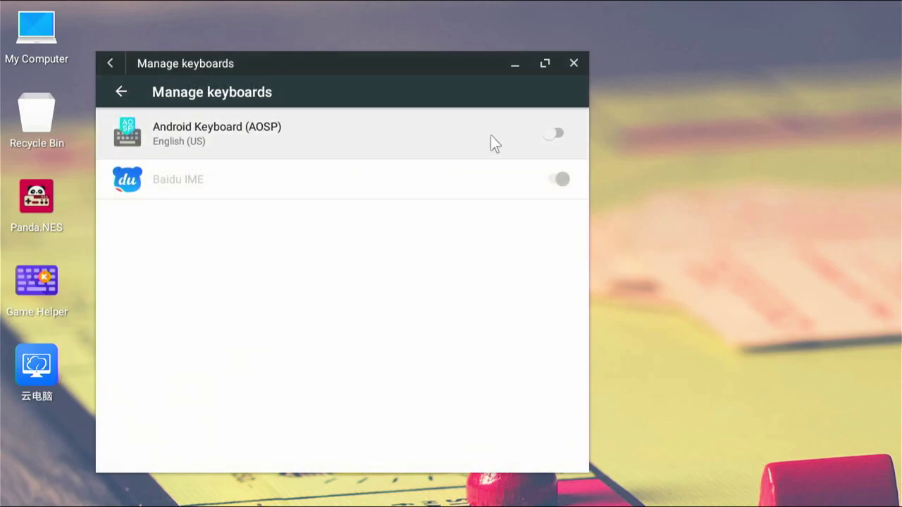
click(556, 133)
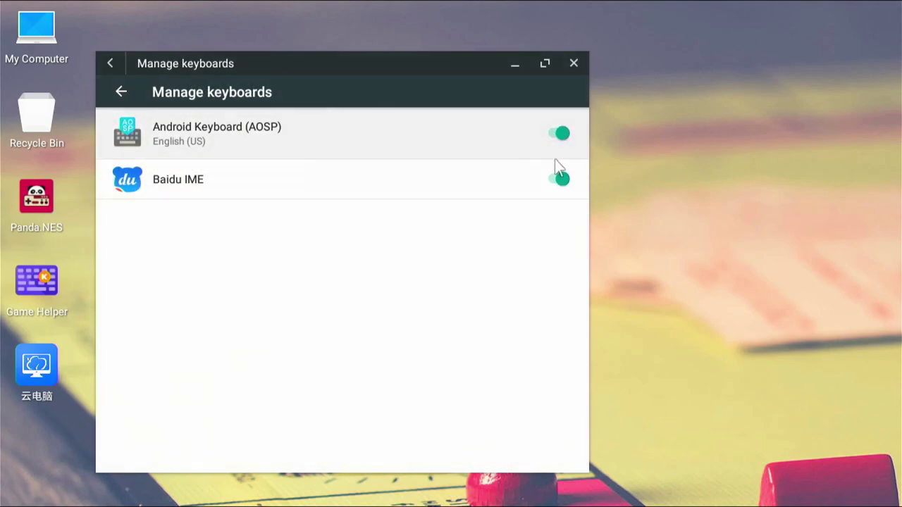
click(552, 181)
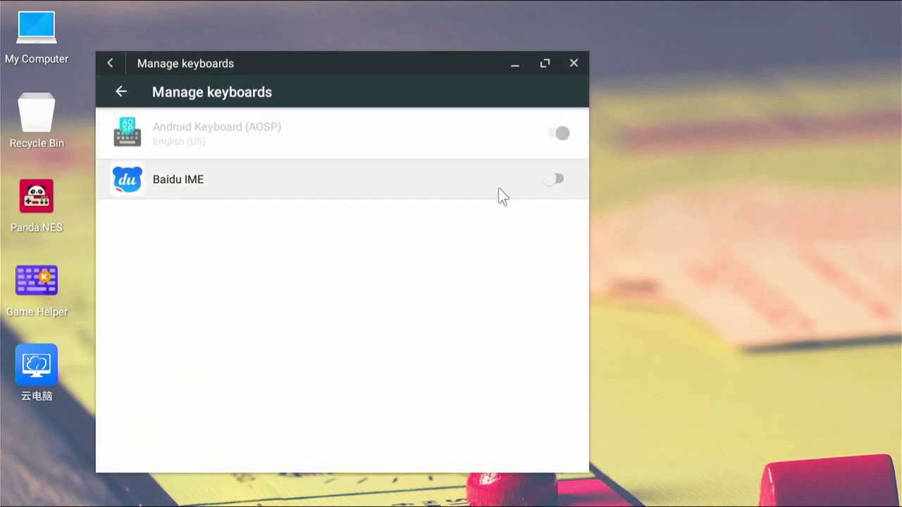
click(121, 93)
click(121, 97)
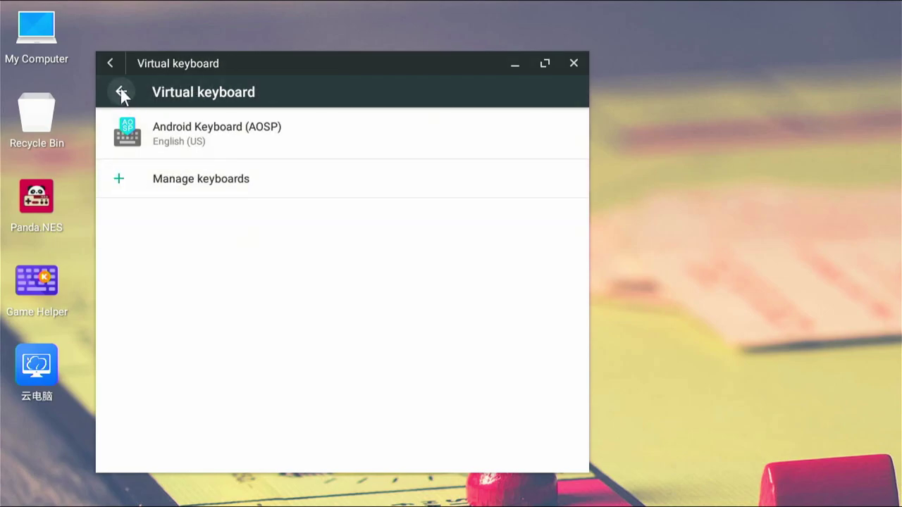
click(123, 96)
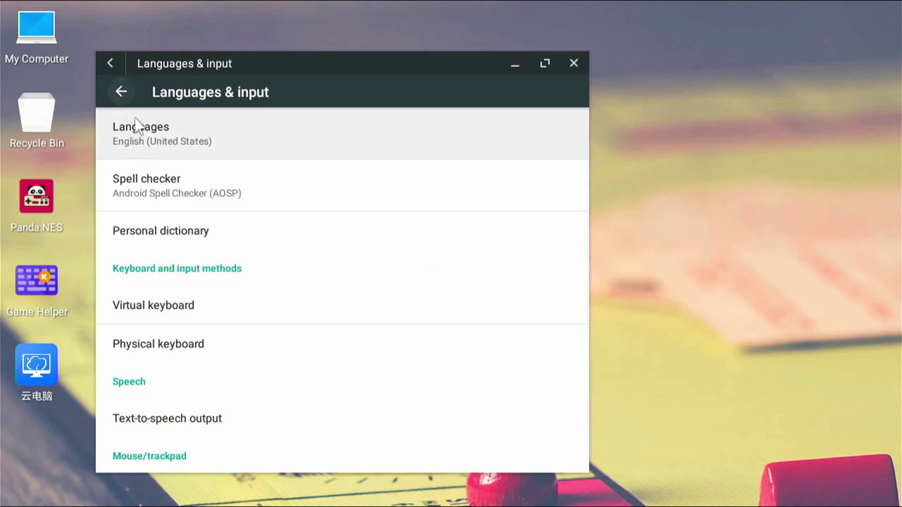
click(118, 87)
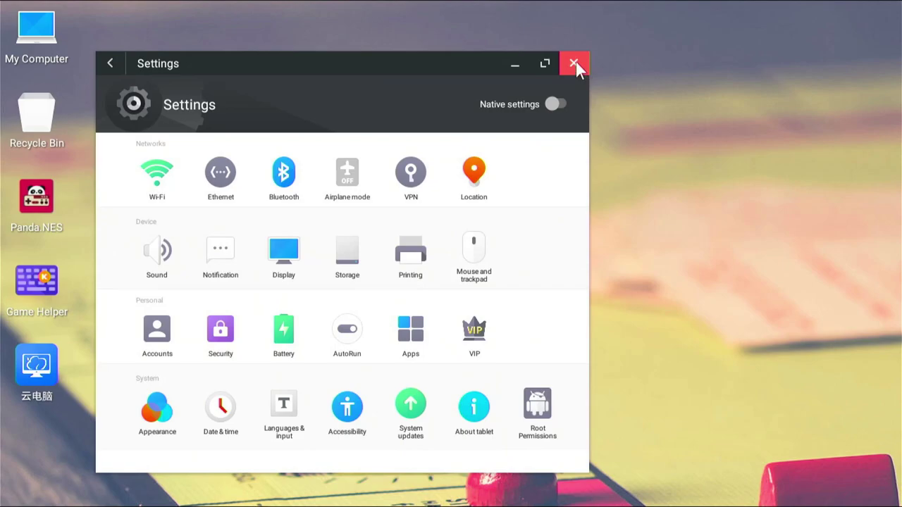
Step: Check System updates to confirm 3.6.1.64 is latest, then close Settings
click(416, 421)
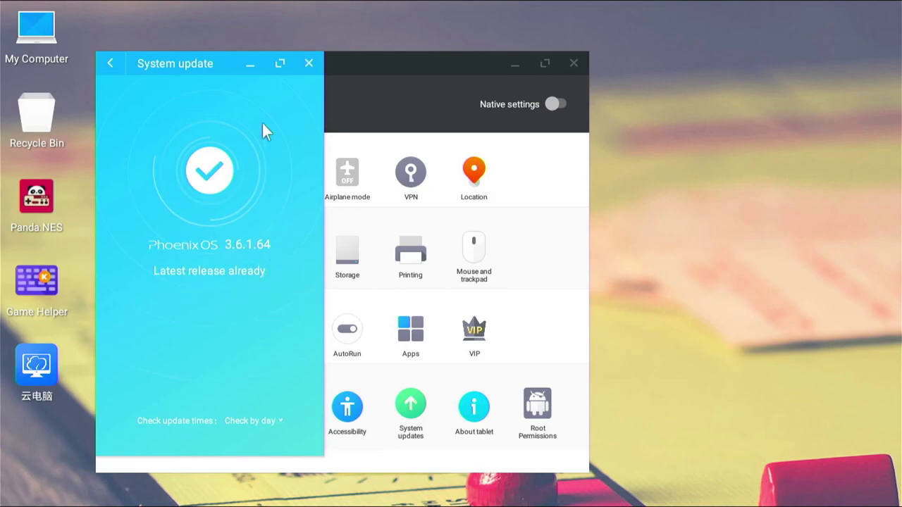
click(309, 64)
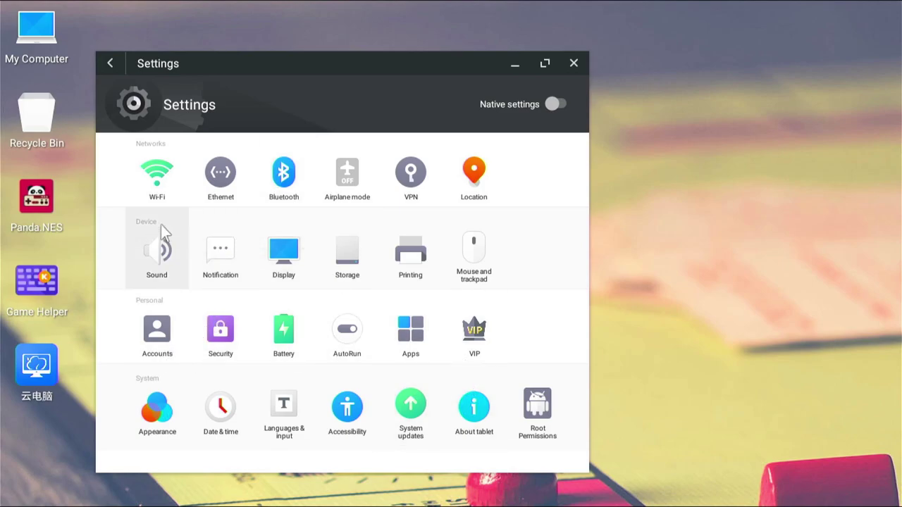
click(574, 63)
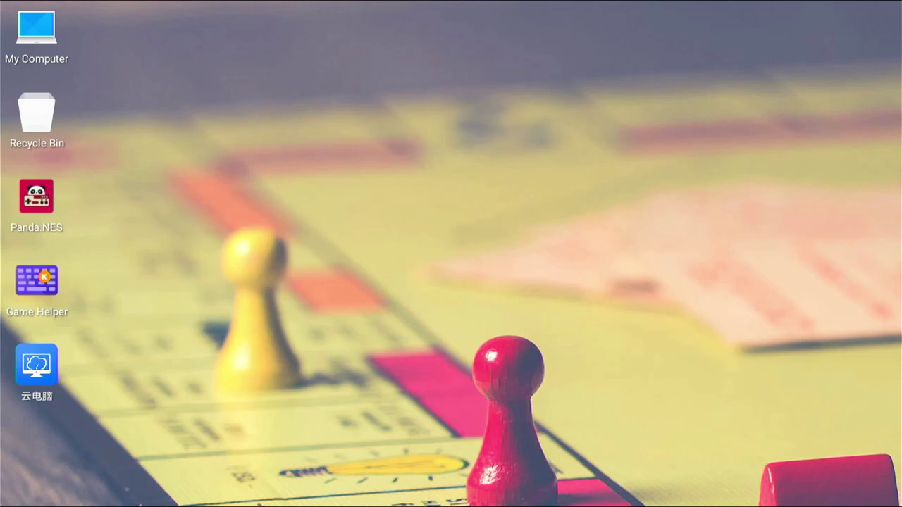
Step: Switch Settings to the native Android view and back to the icon grid, then close it
key(super)
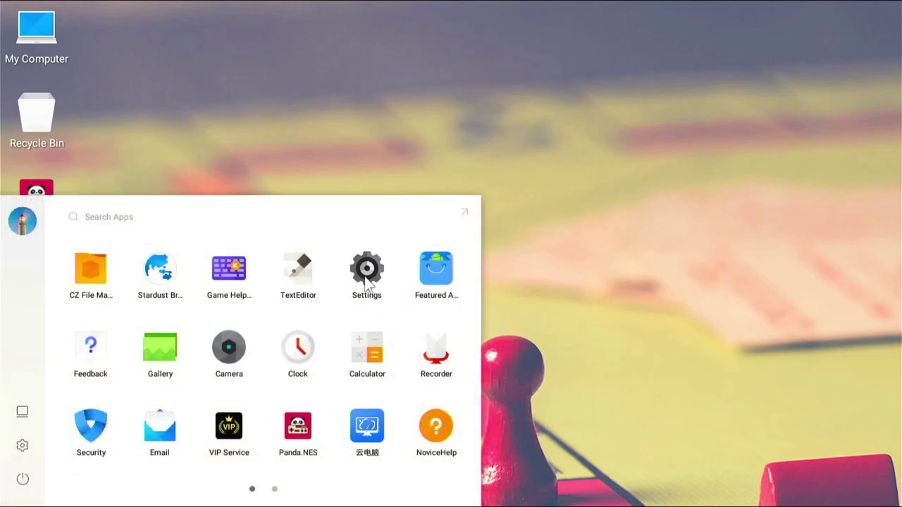
click(365, 278)
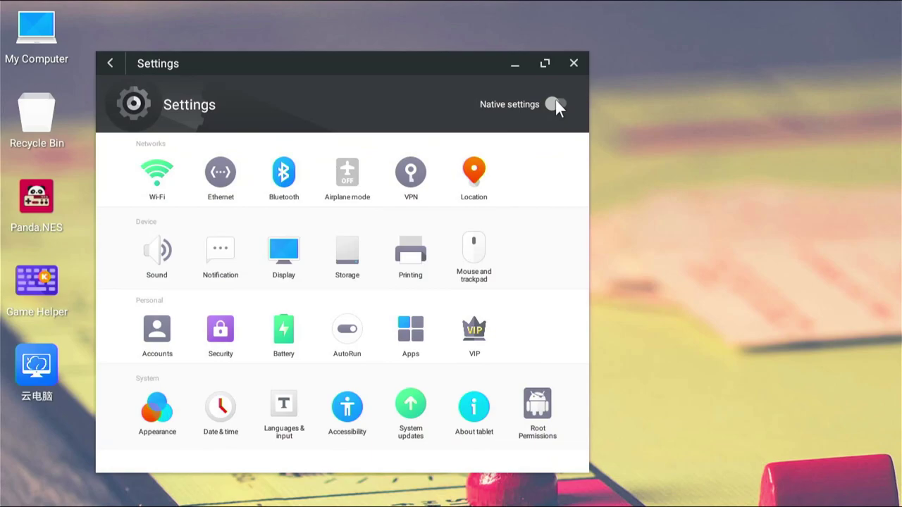
click(556, 104)
scroll(416, 261, down, 10)
scroll(402, 312, up, 10)
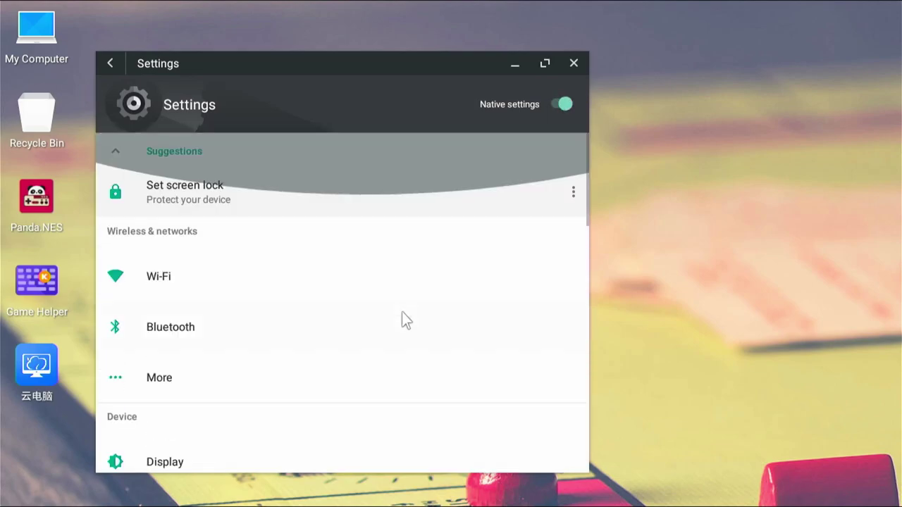
scroll(402, 312, down, 10)
scroll(423, 275, up, 10)
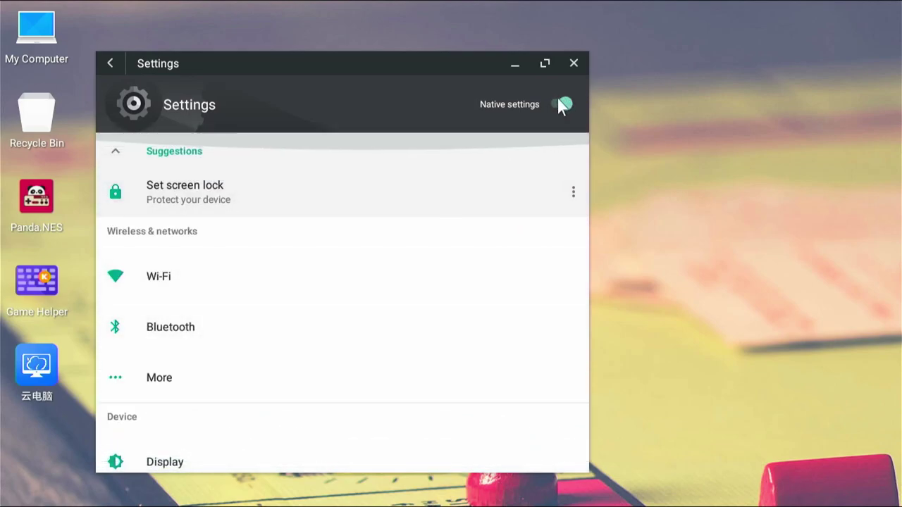
click(561, 104)
click(573, 64)
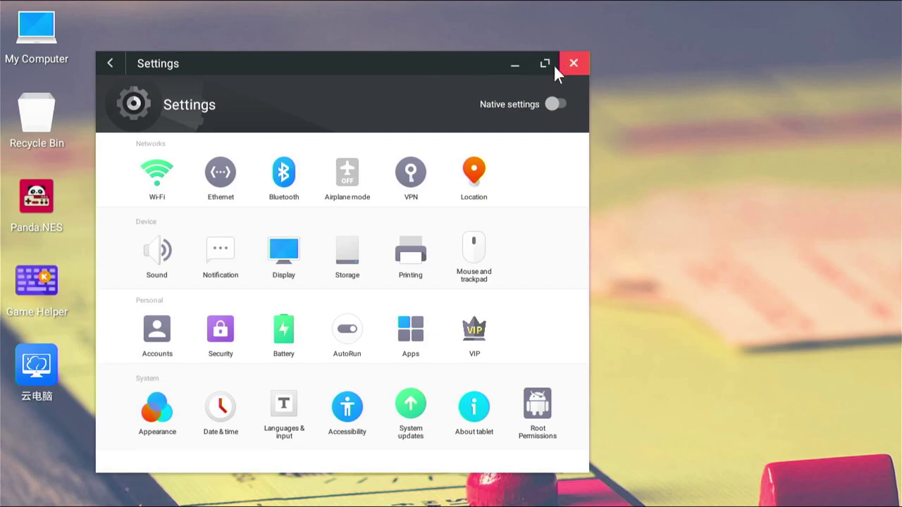
Step: Choose Change wallpaper from the desktop's right-click menu
right_click(264, 174)
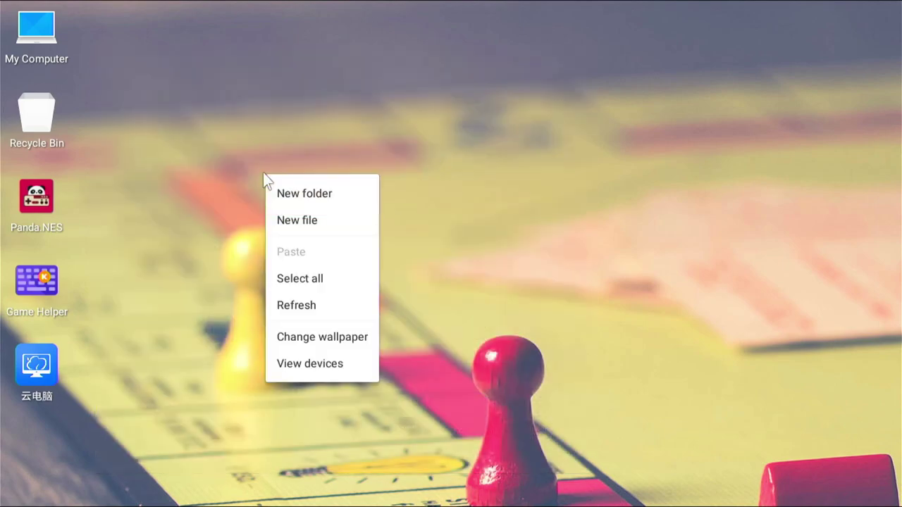
click(230, 334)
right_click(251, 217)
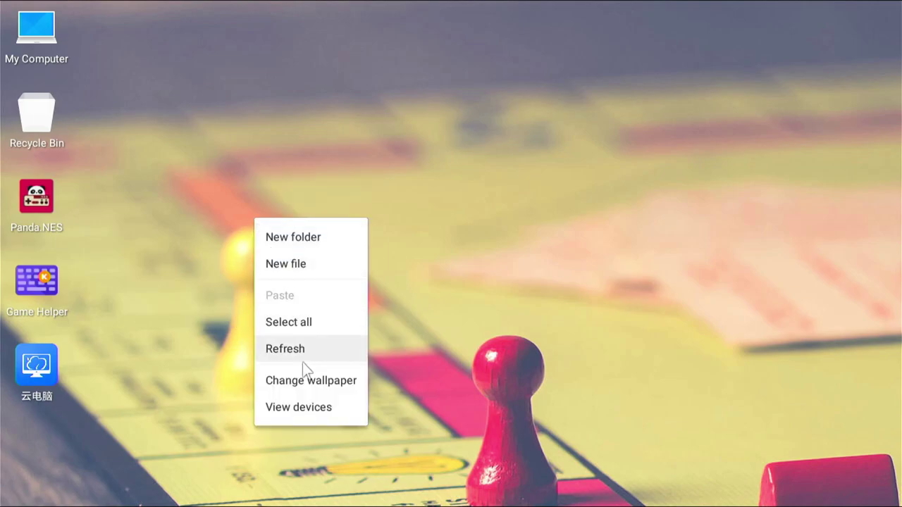
click(303, 385)
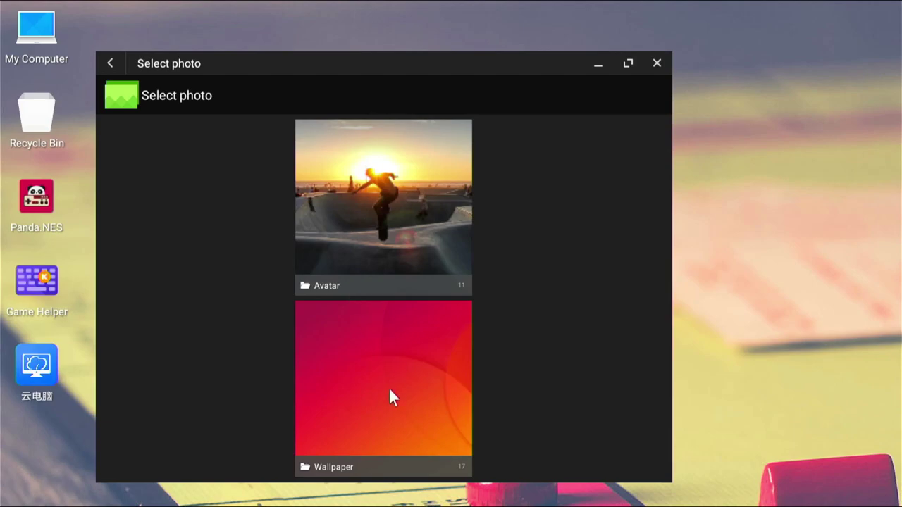
Step: Set the red-orange gradient image from the Wallpaper album as the wallpaper
click(394, 396)
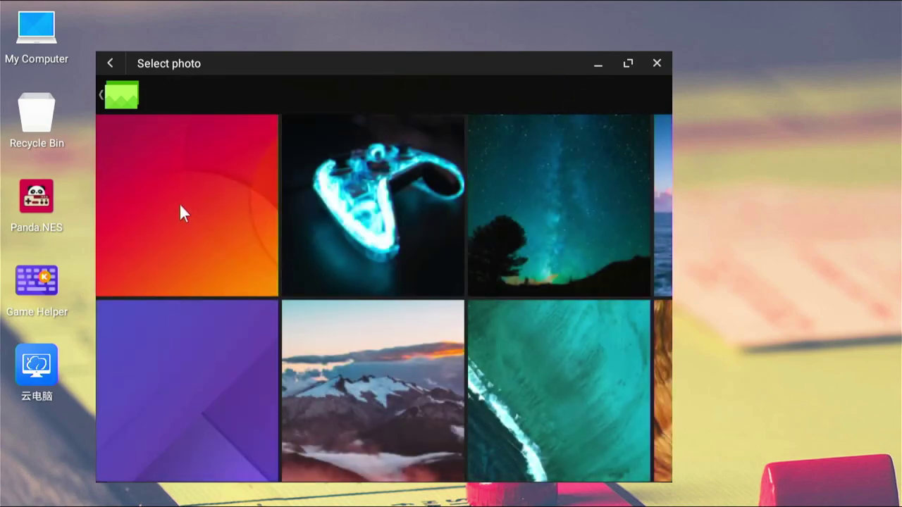
click(184, 209)
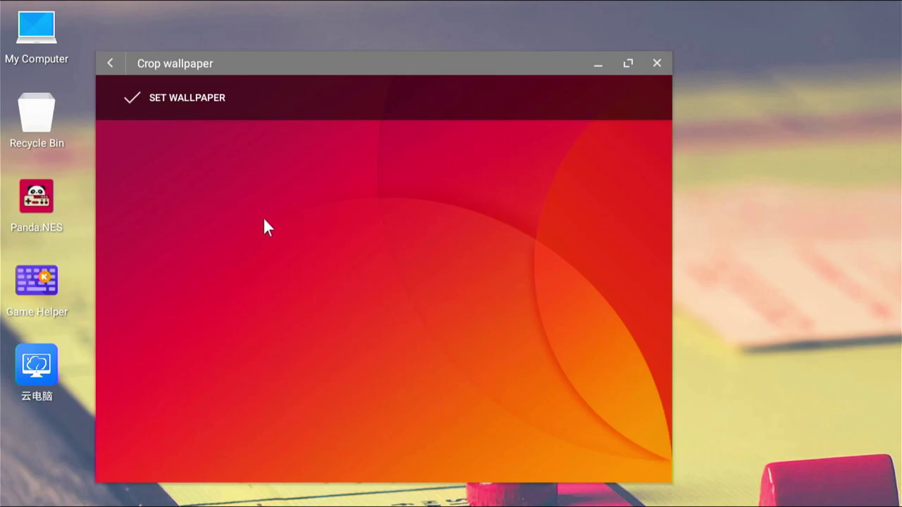
click(167, 104)
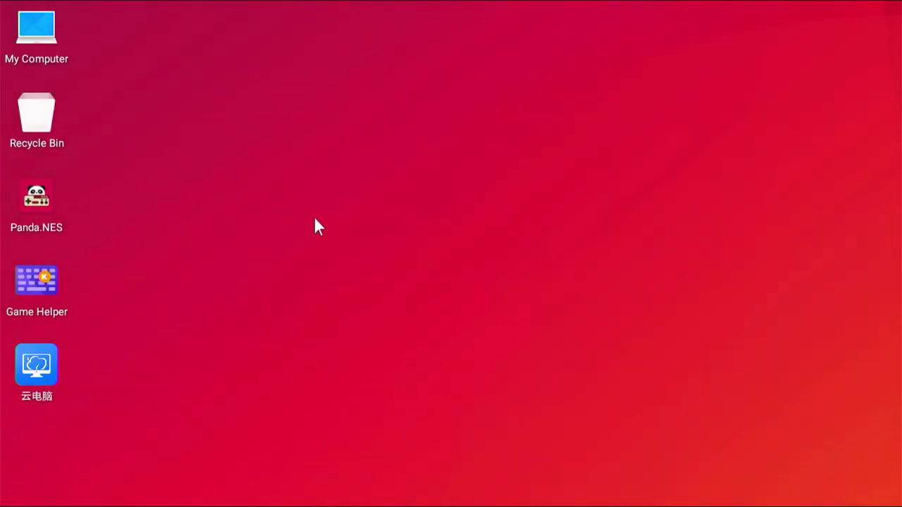
right_click(315, 218)
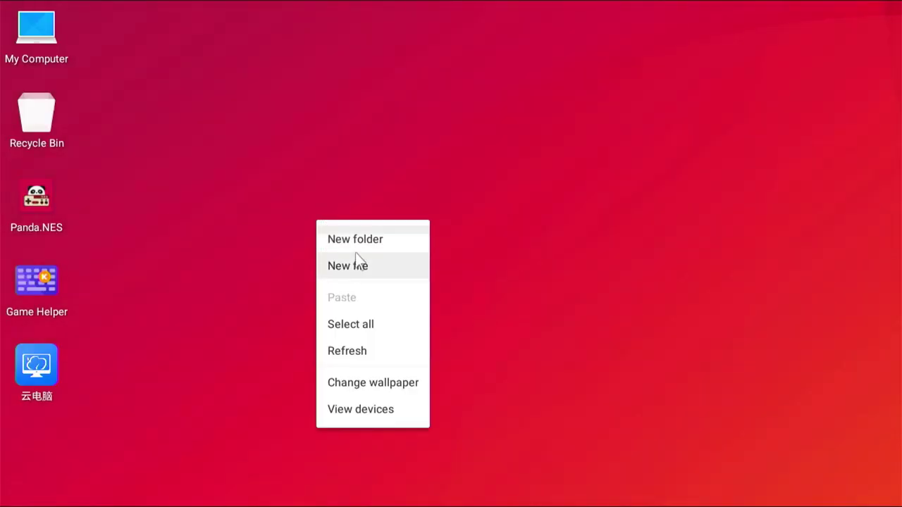
click(358, 355)
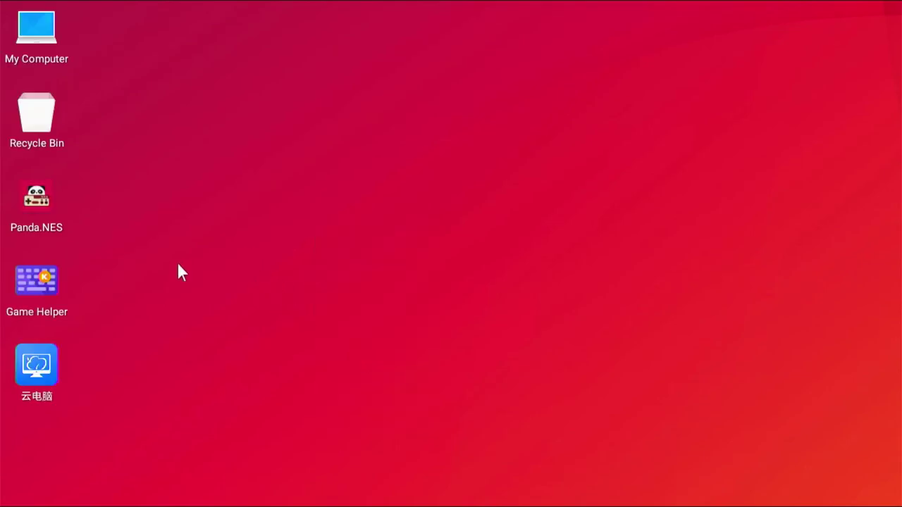
Step: Open My Computer, widen its sidebar, and show the Images category with Wallpaper and Avatar folders
double_click(45, 29)
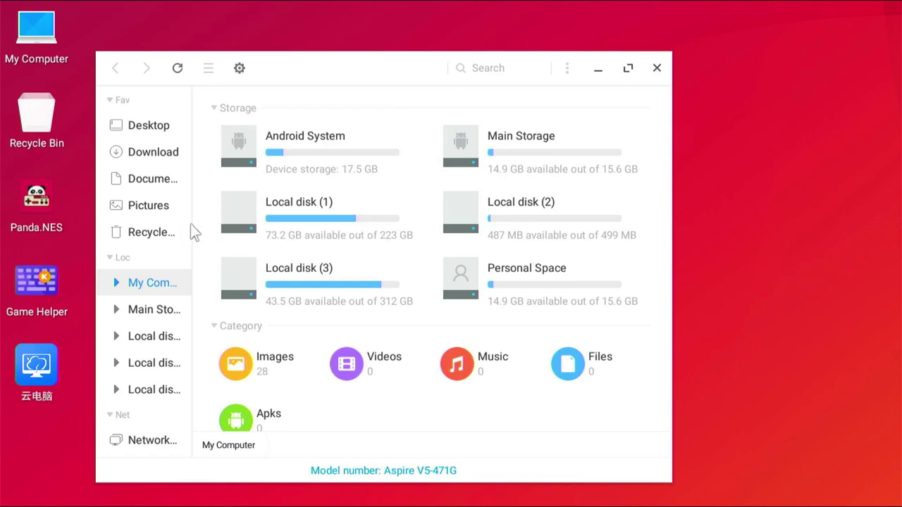
drag(193, 223, 294, 238)
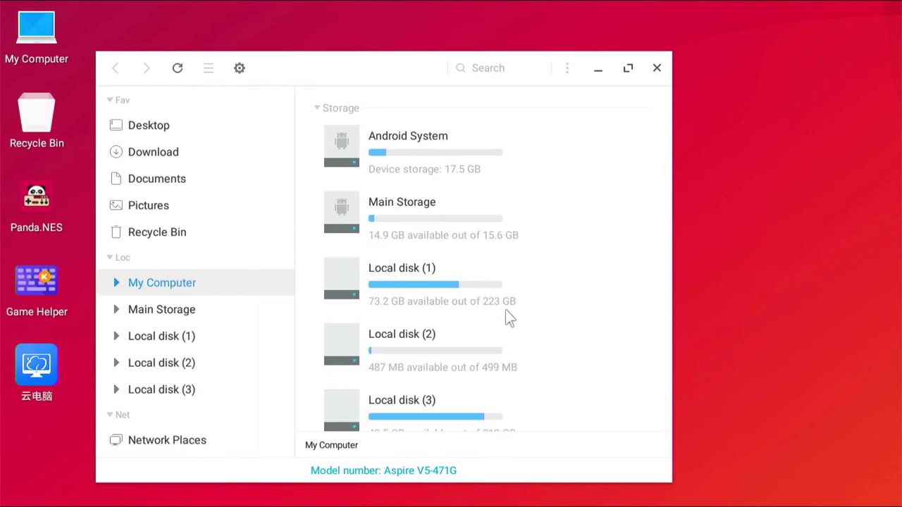
scroll(506, 311, down, 1)
scroll(506, 311, up, 1)
scroll(517, 267, down, 3)
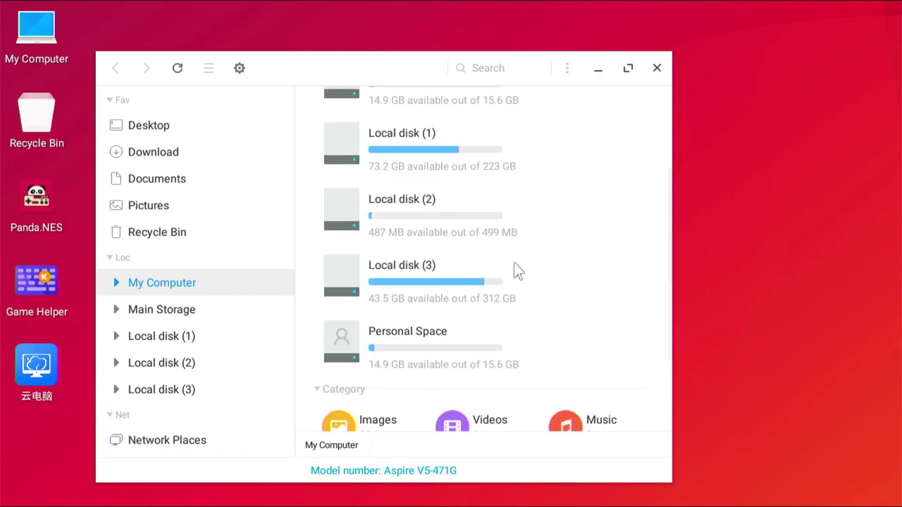
scroll(517, 272, down, 2)
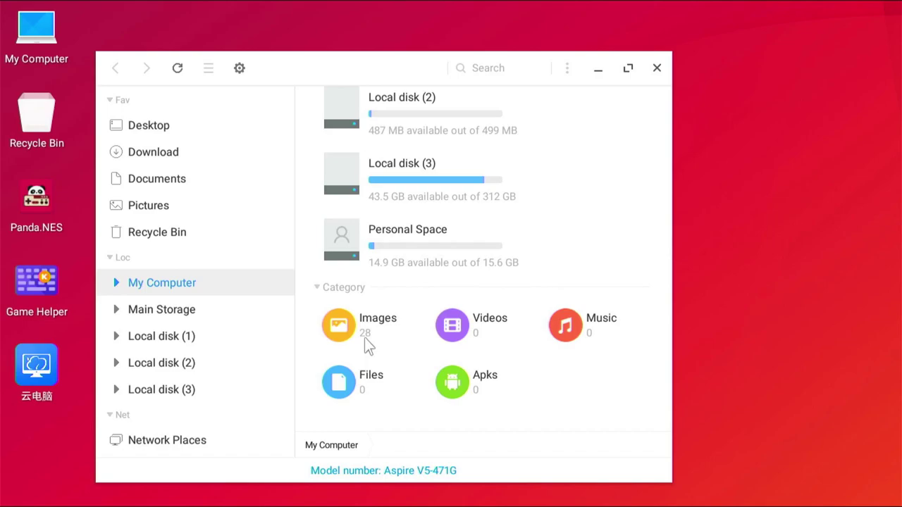
click(351, 321)
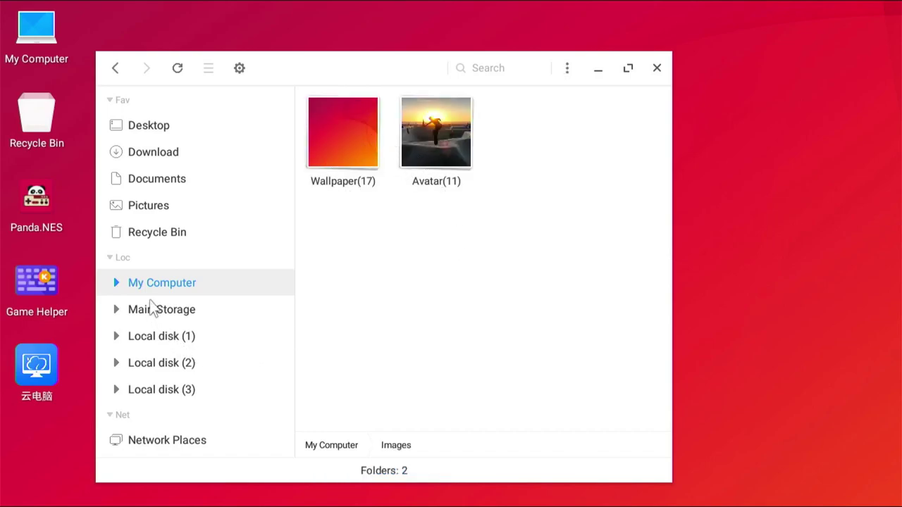
Step: Browse Main Storage and the empty Download folder, then close the file manager
click(188, 310)
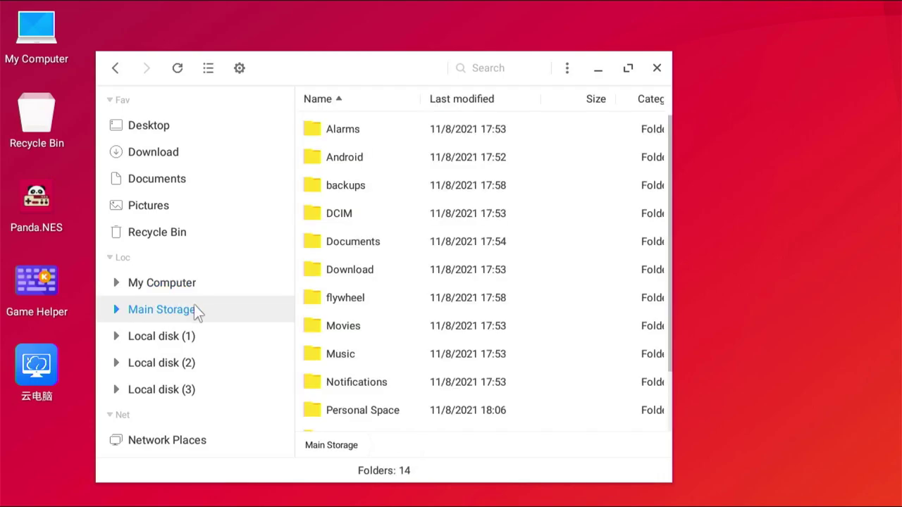
click(167, 153)
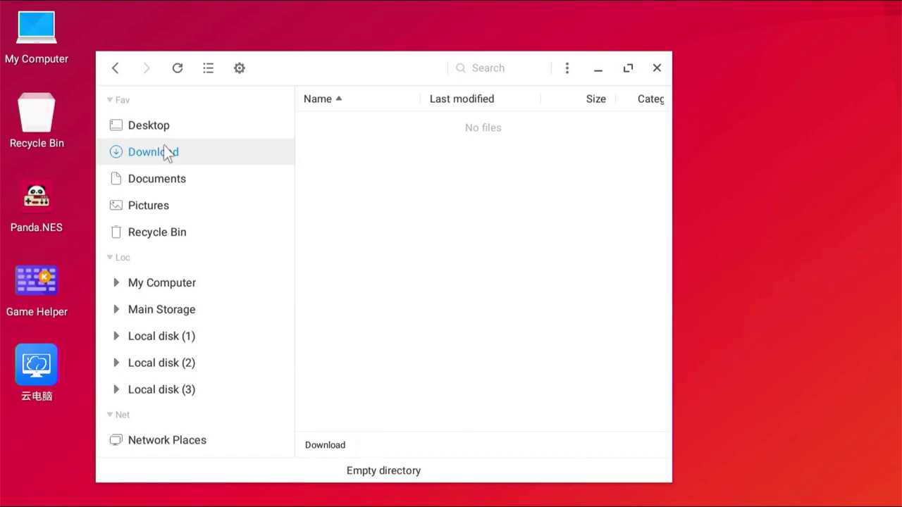
scroll(257, 361, down, 1)
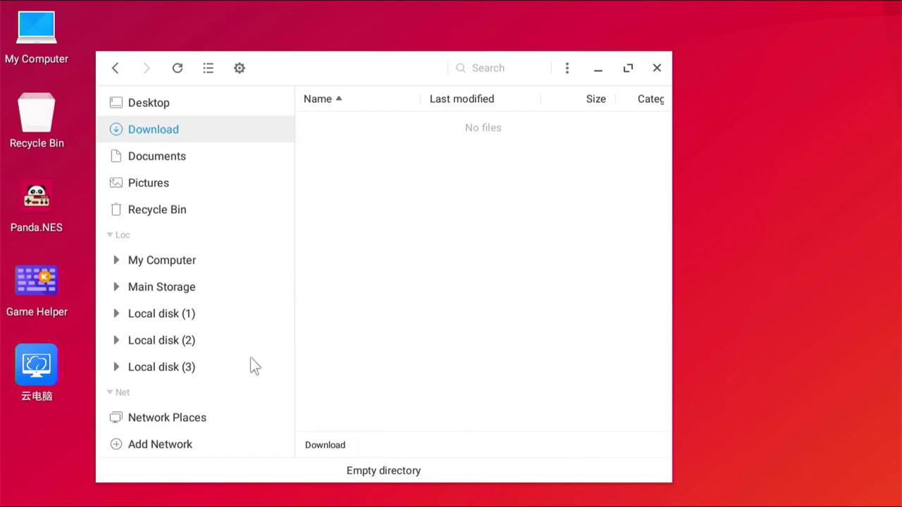
scroll(241, 361, up, 1)
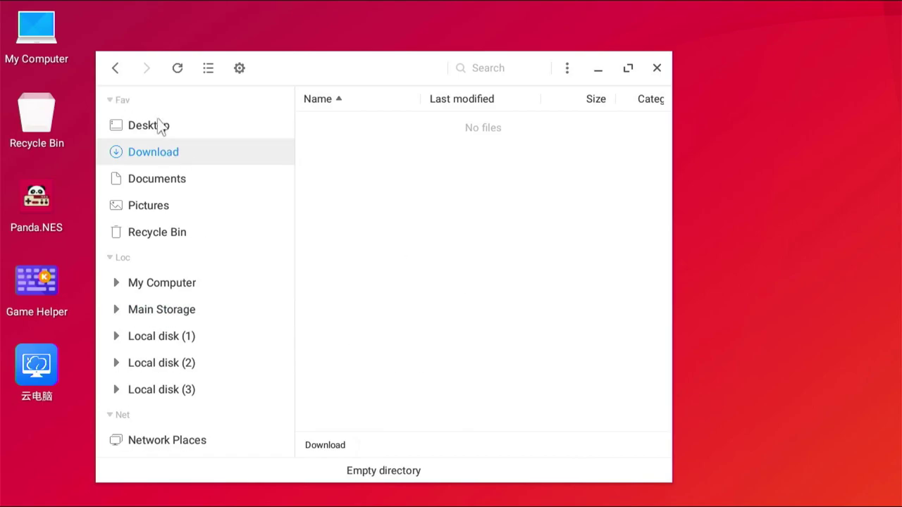
click(120, 66)
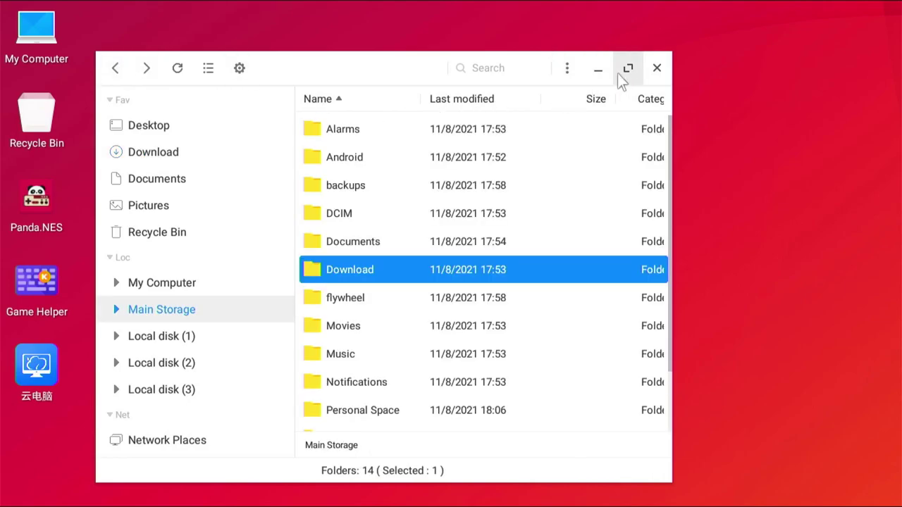
click(656, 71)
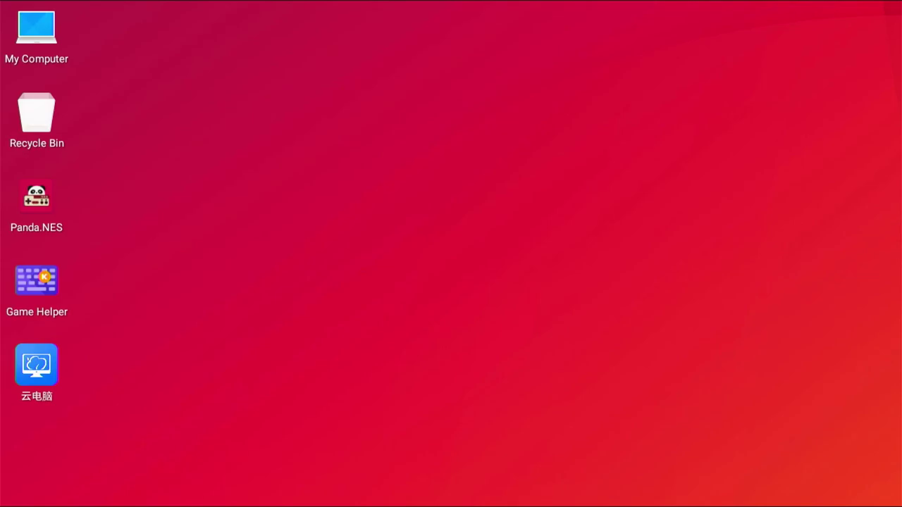
key(super)
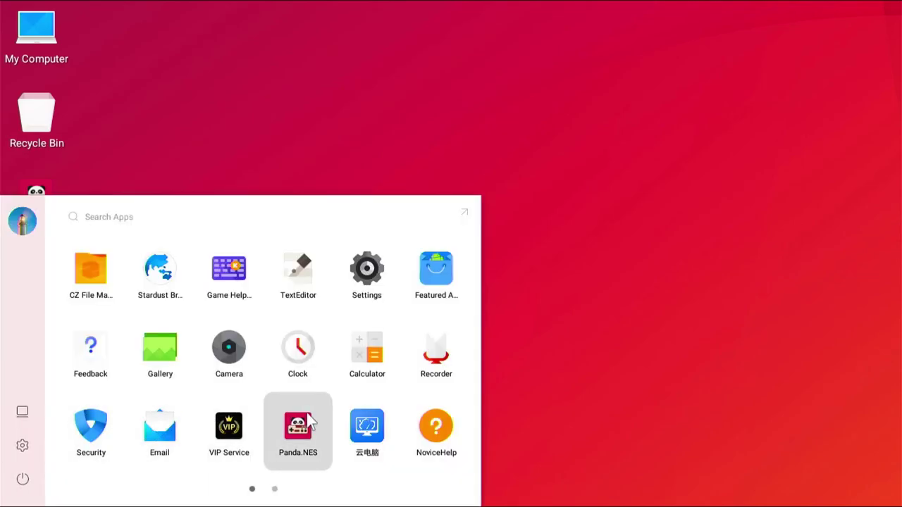
drag(382, 409, 146, 423)
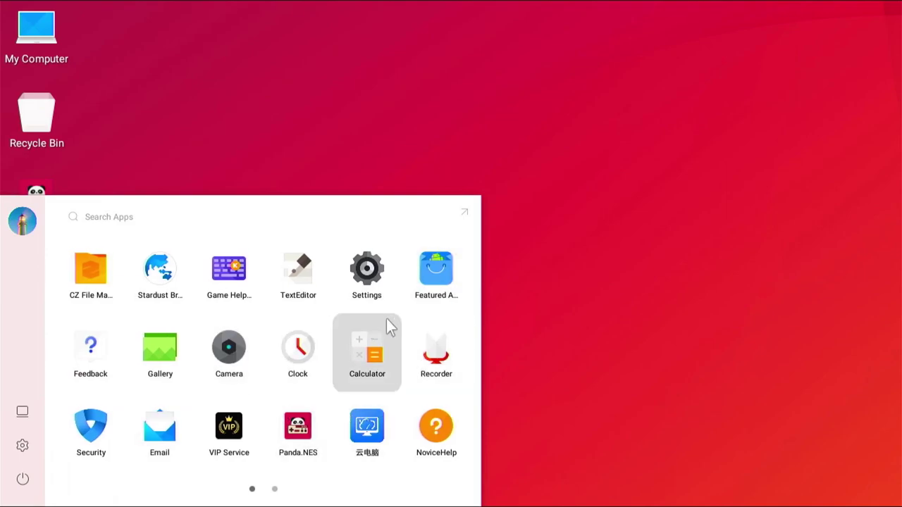
drag(387, 325, 109, 329)
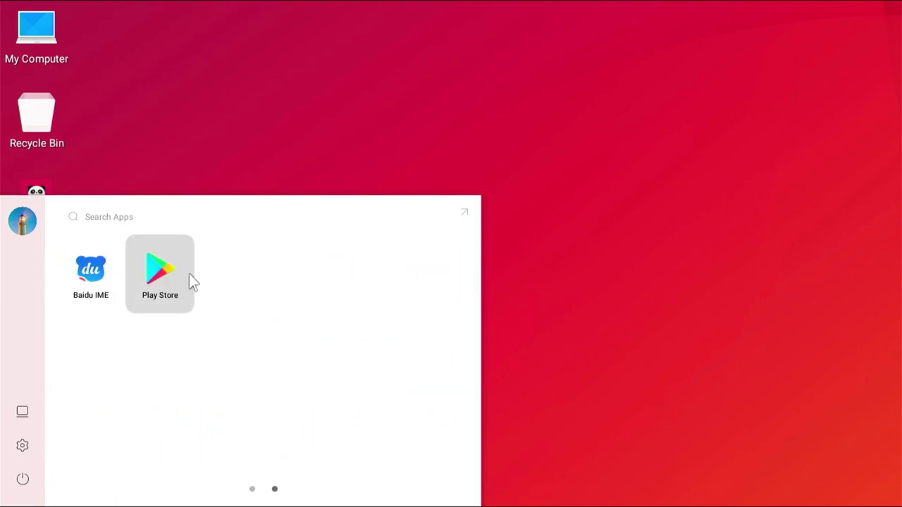
click(527, 204)
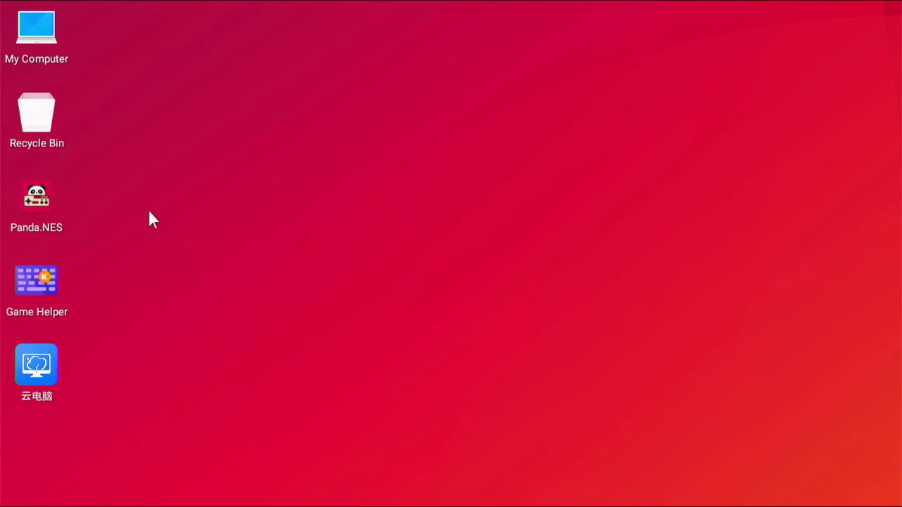
Step: Launch Panda.NES and review its on-screen key-mapping settings
double_click(40, 203)
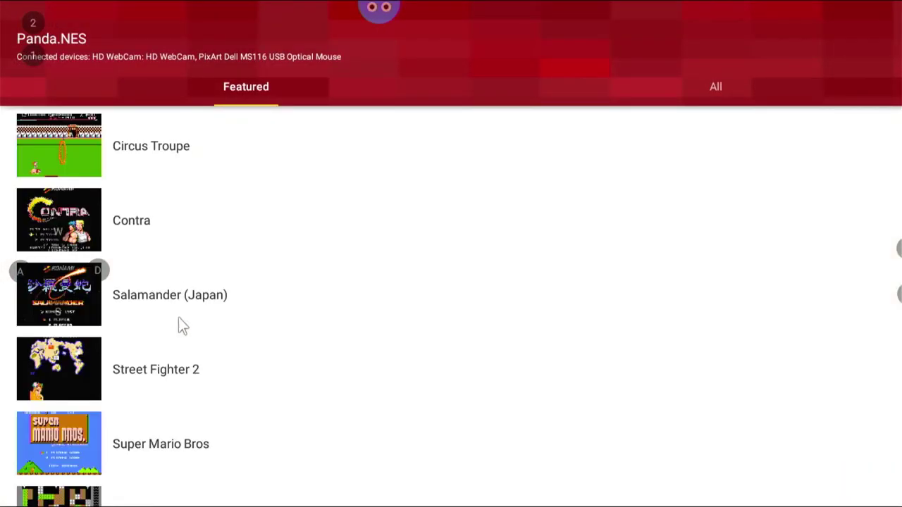
mouse_move(369, 3)
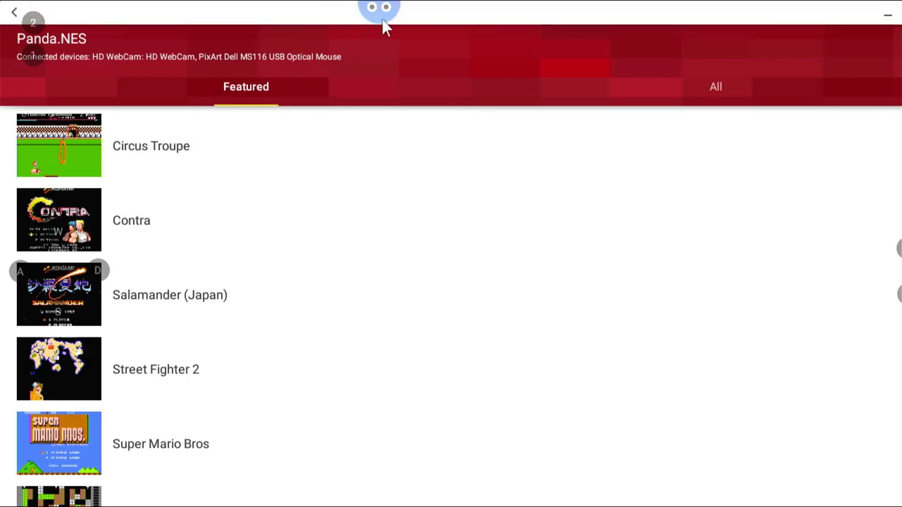
click(382, 20)
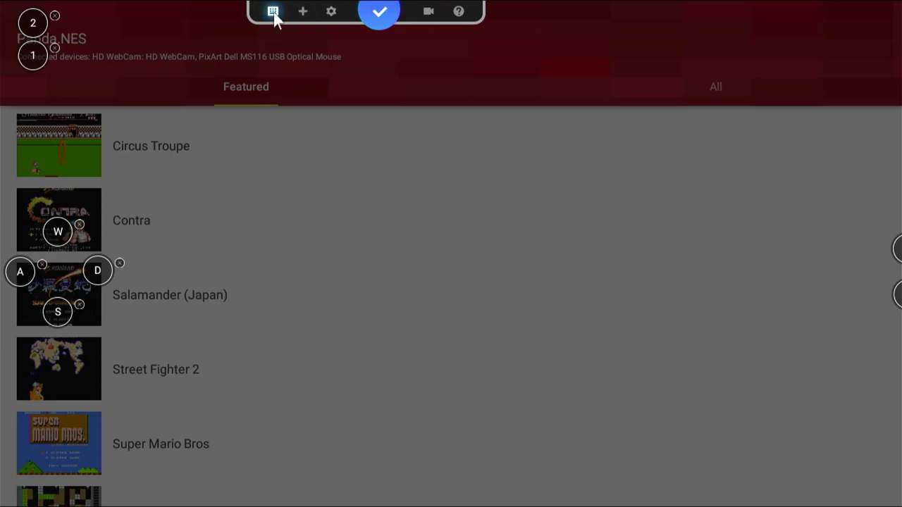
click(333, 14)
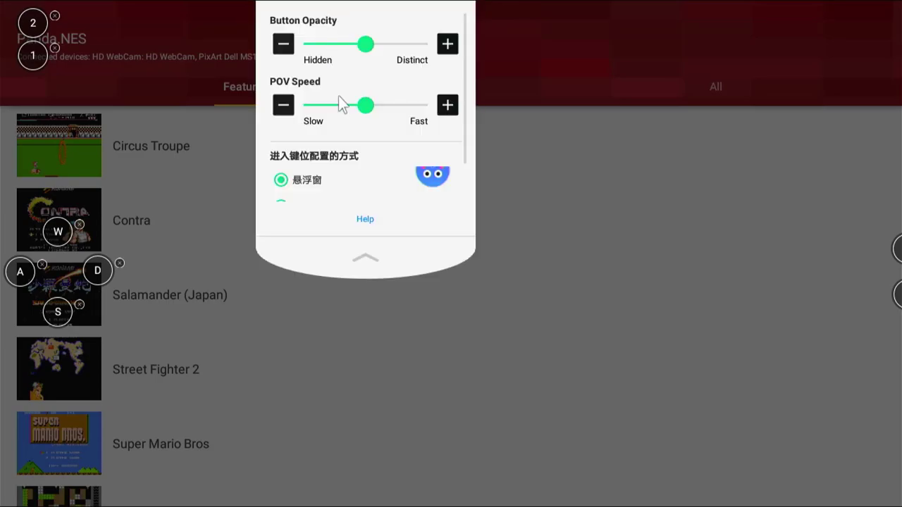
scroll(345, 151, down, 1)
scroll(359, 183, up, 1)
scroll(359, 183, down, 1)
scroll(359, 184, up, 1)
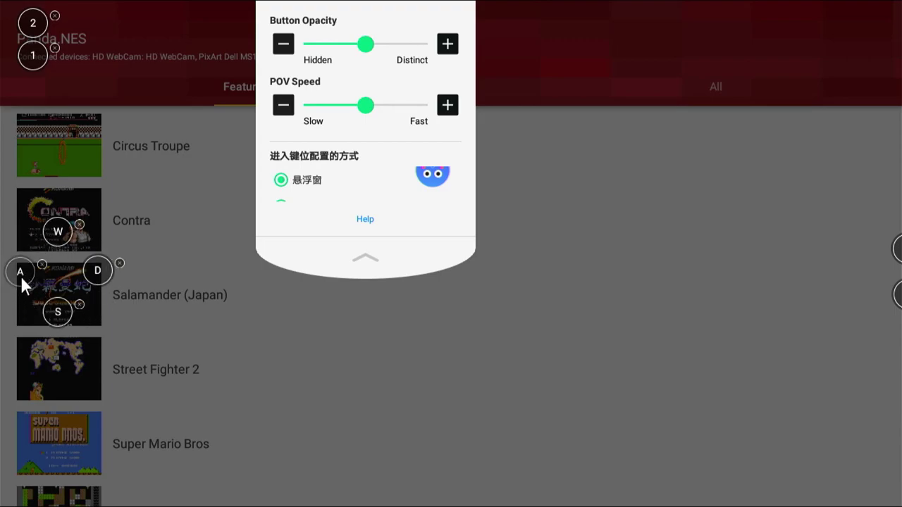
click(368, 259)
Step: Keep Keyboard as the control mode and save the W, A, S, D key mapping
click(272, 13)
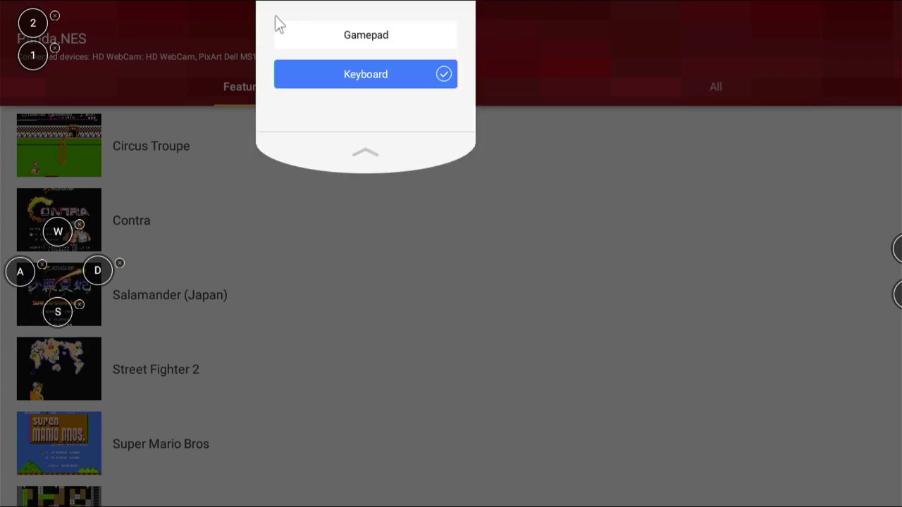
click(368, 71)
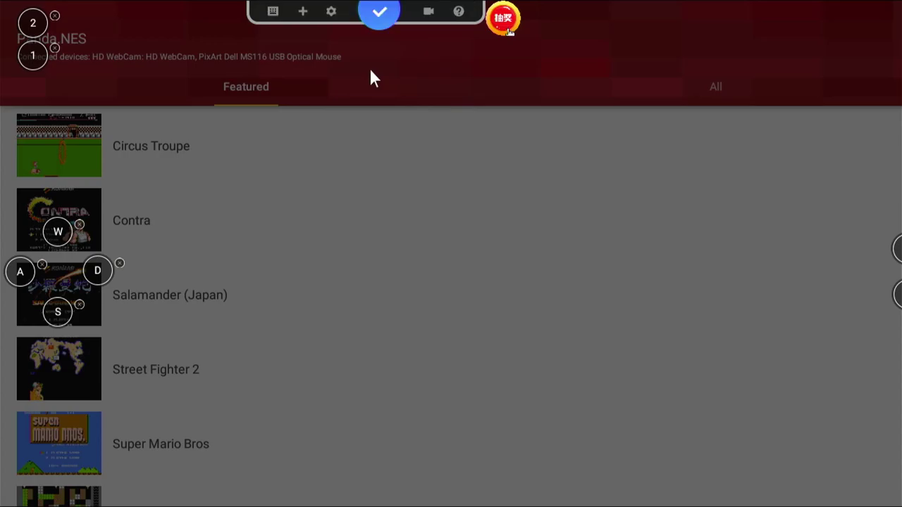
click(331, 12)
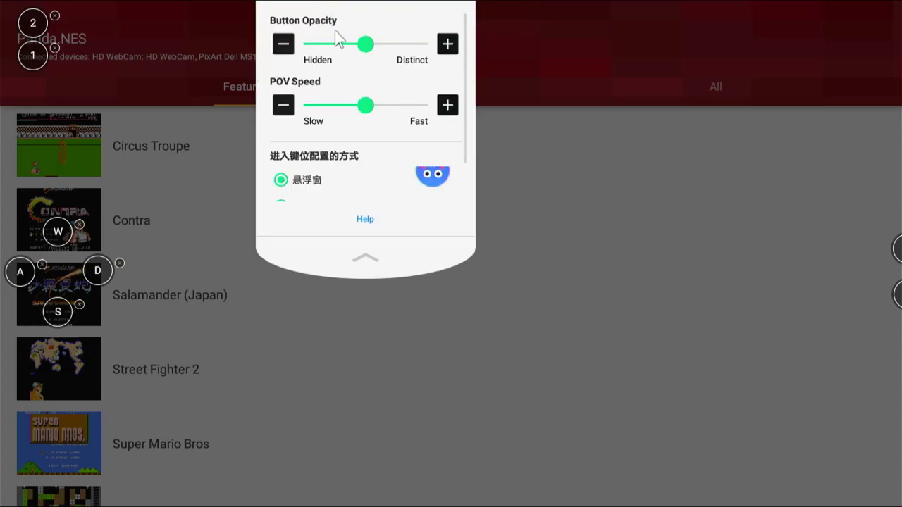
click(371, 257)
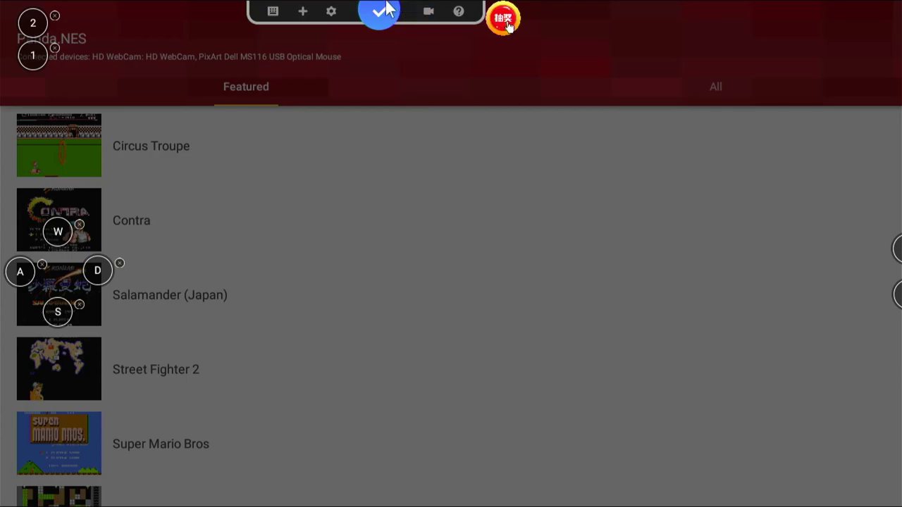
click(378, 11)
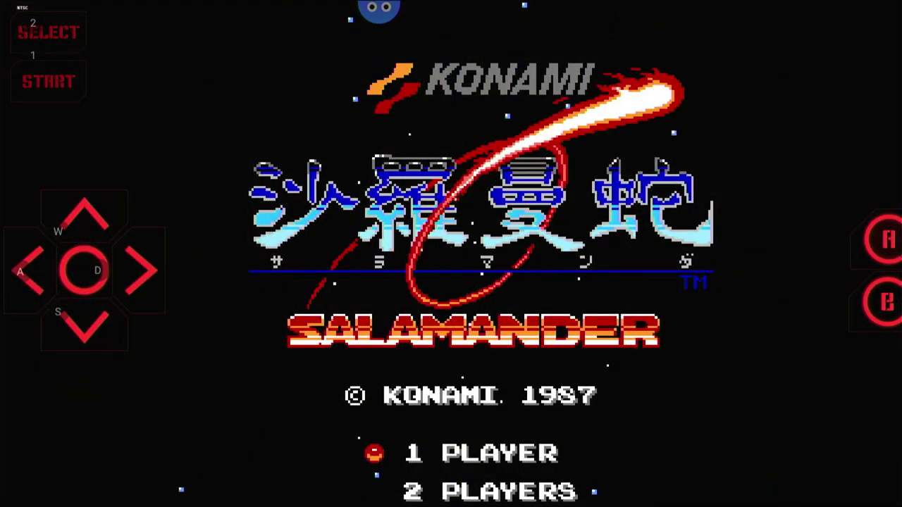
Step: Start playing Salamander (Japan) from its title screen, then minimise Panda.NES to the desktop
key(Return)
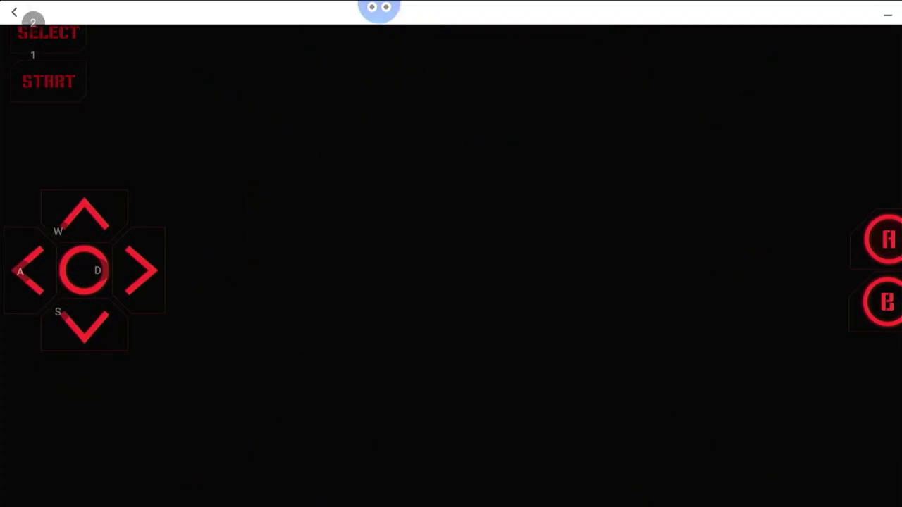
click(888, 14)
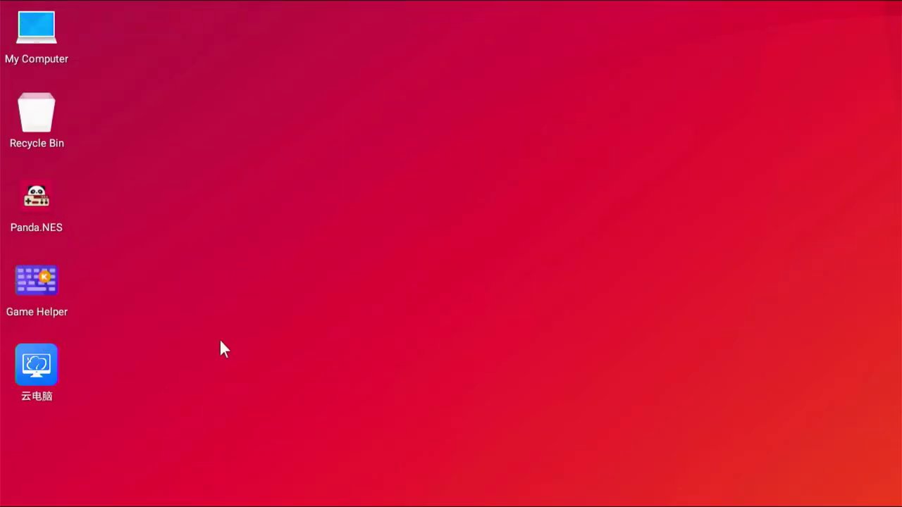
Step: Launch Play Store, sign in with a Google account, and browse the Games For you feed
key(super)
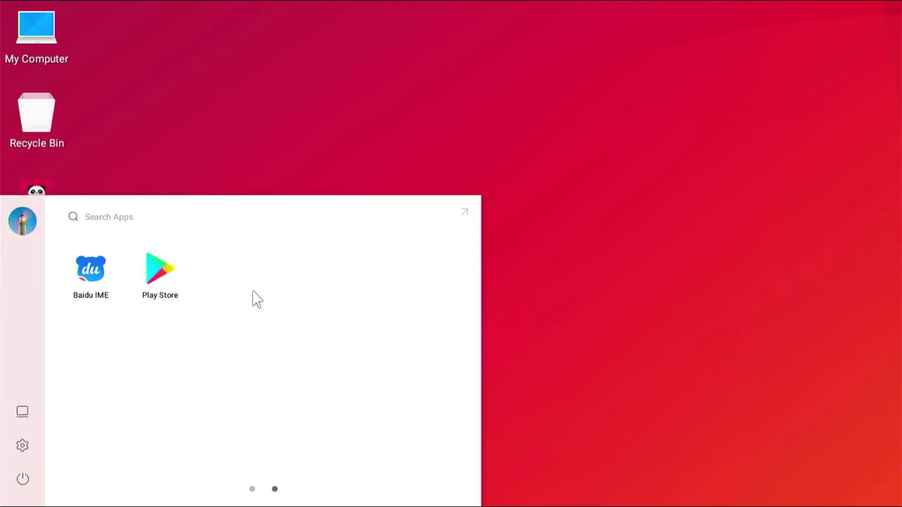
click(162, 281)
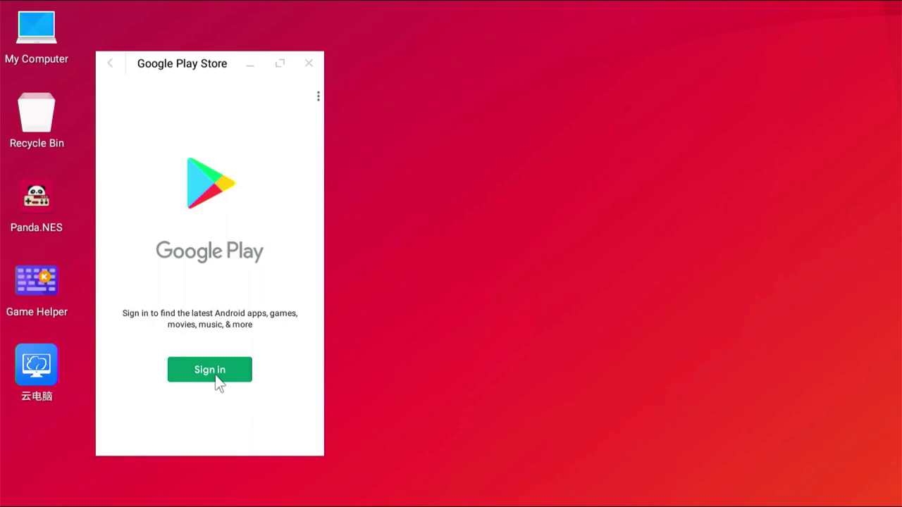
click(216, 375)
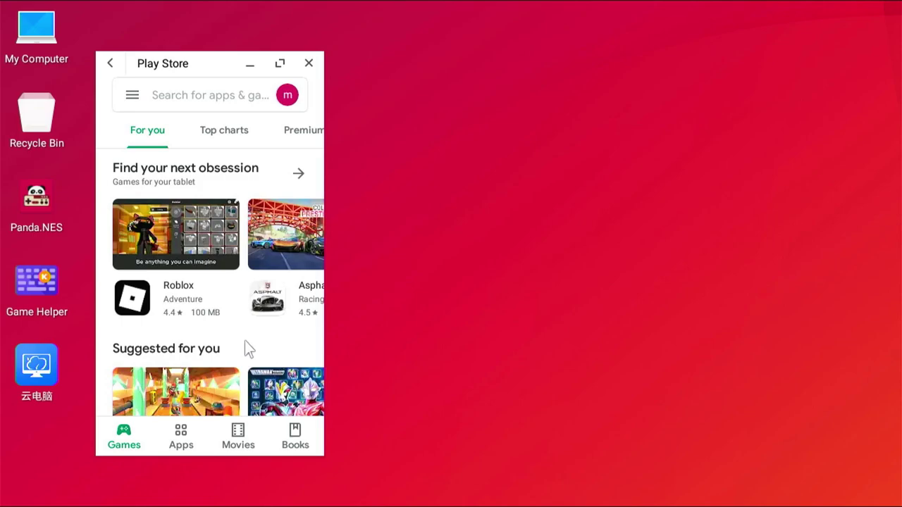
scroll(245, 340, down, 5)
scroll(220, 269, up, 3)
scroll(220, 269, up, 2)
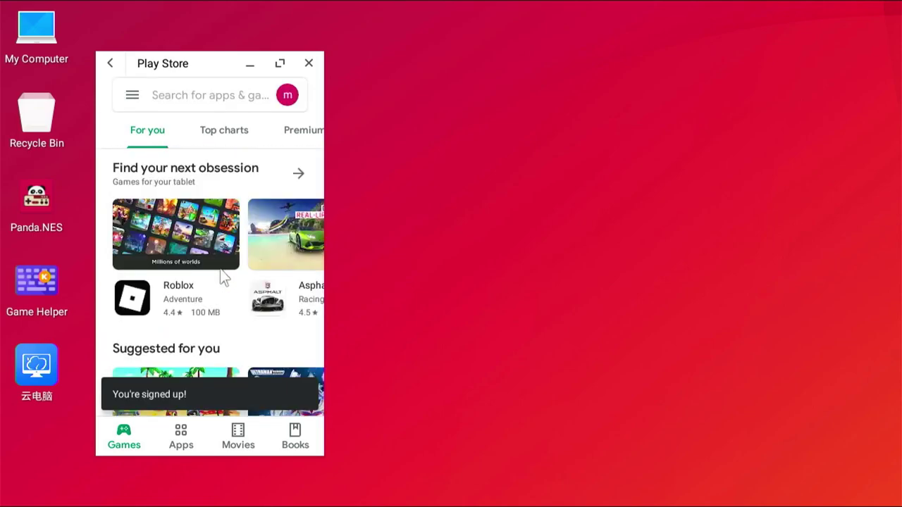
scroll(221, 271, down, 8)
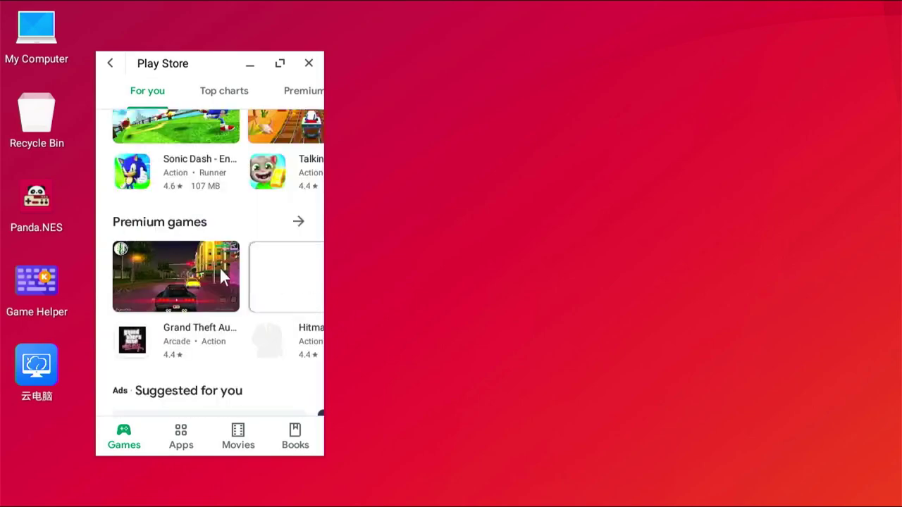
scroll(243, 225, up, 10)
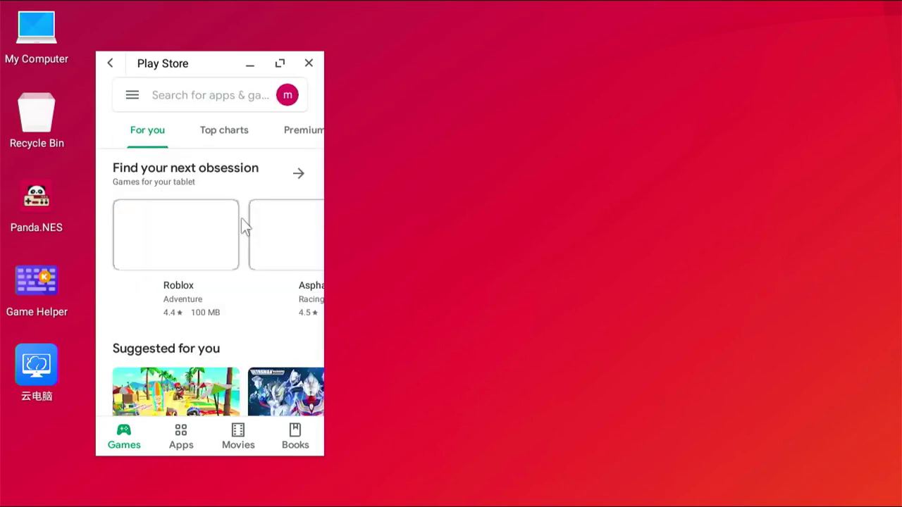
Step: Search the store for 'tiktok', install TikTok, and check its download progress
click(169, 97)
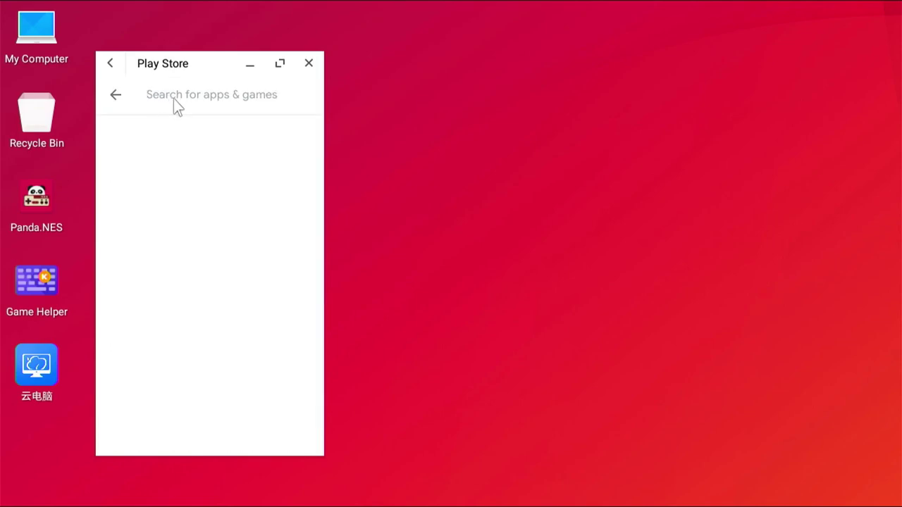
text(tiktok)
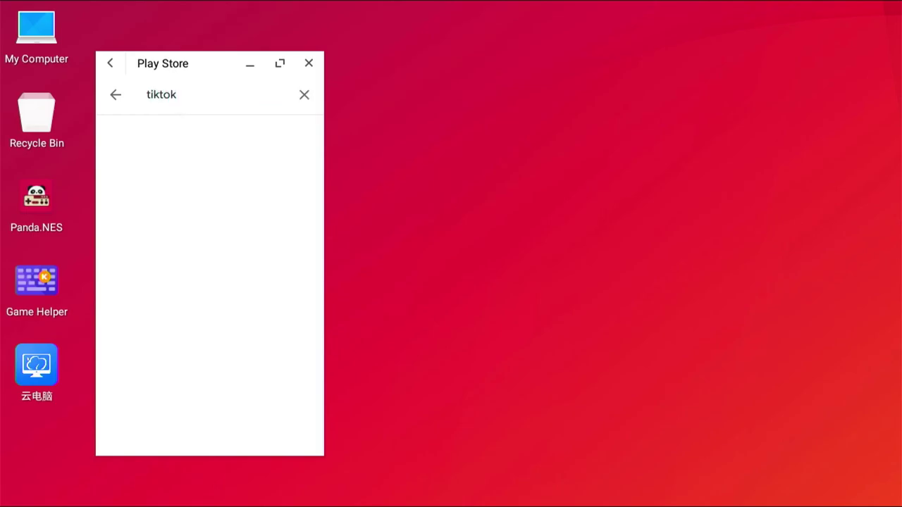
key(Return)
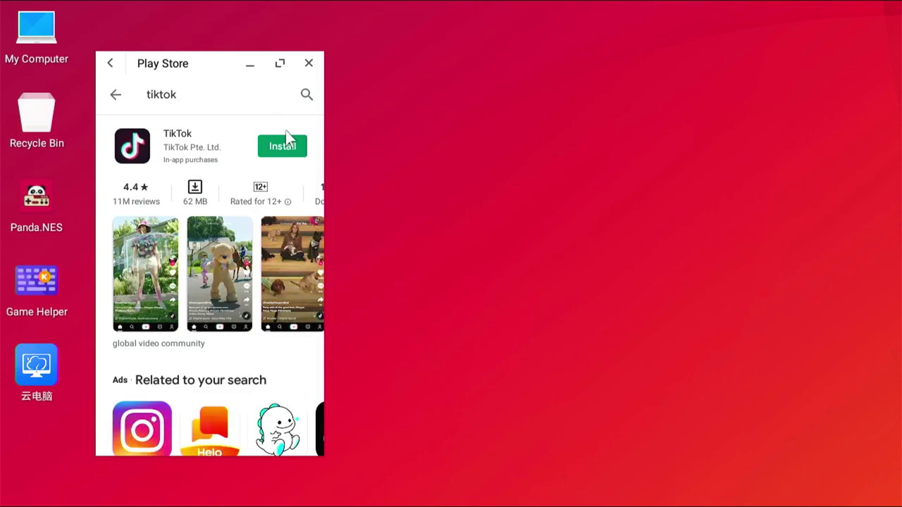
click(285, 153)
click(281, 149)
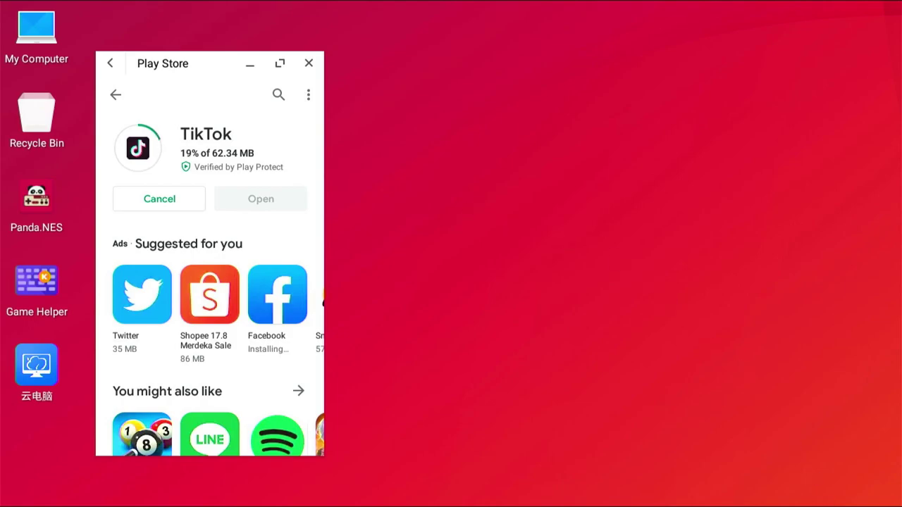
key(super)
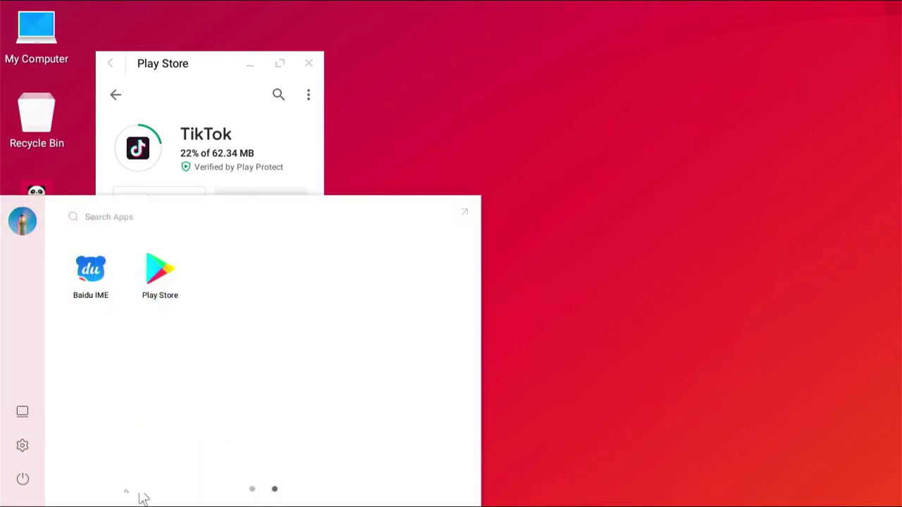
Step: Open the Date & time page in Phoenix OS system settings
click(177, 502)
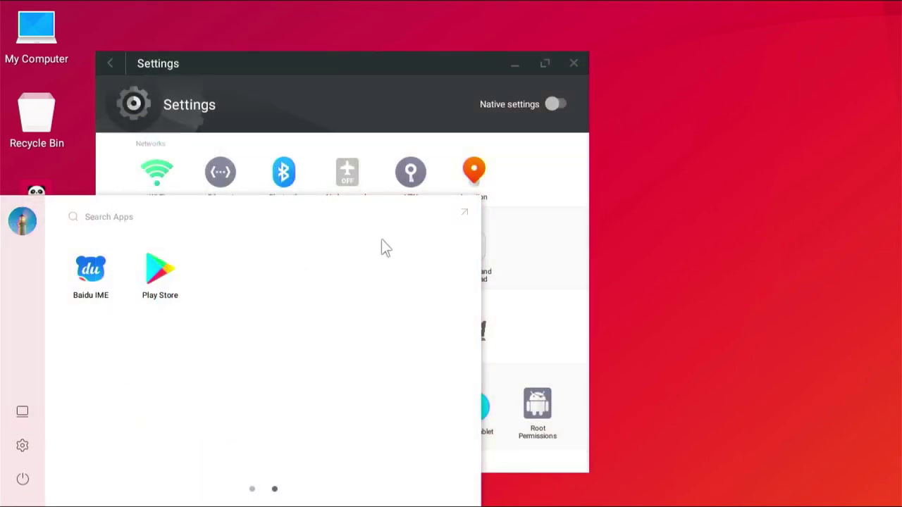
click(551, 142)
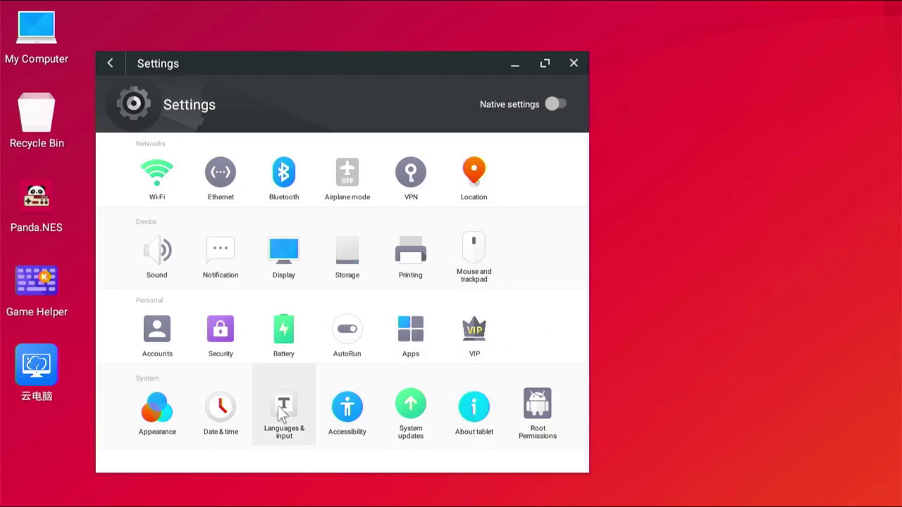
click(200, 422)
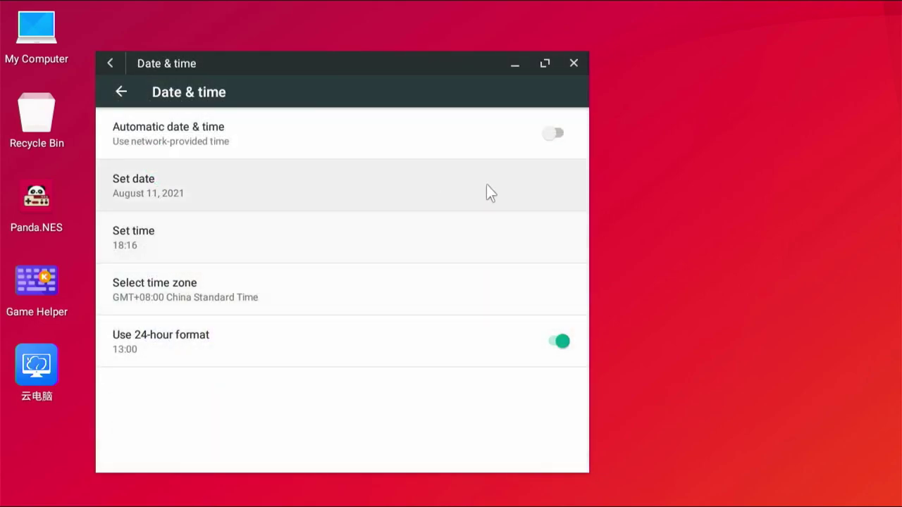
Step: Pick Jakarta (GMT+07:00 Western Indonesia Time) as time zone and enable automatic date & time
click(320, 300)
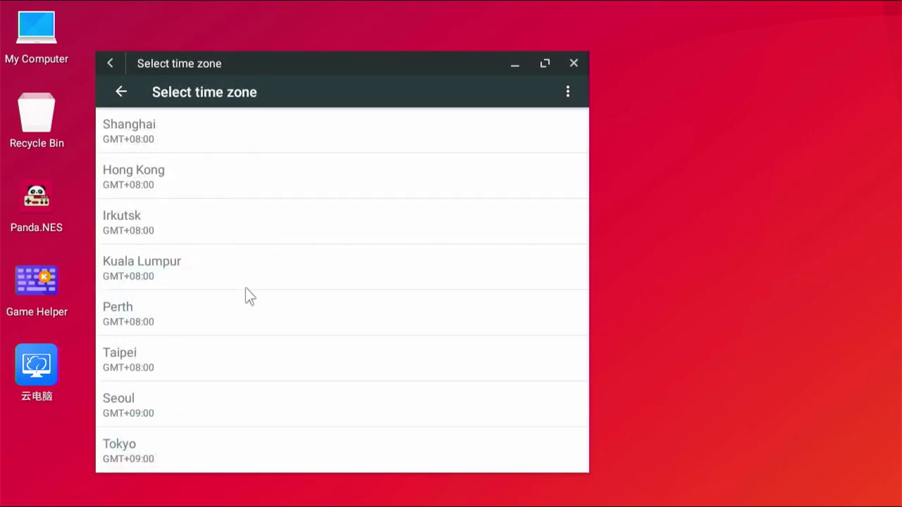
scroll(260, 343, down, 3)
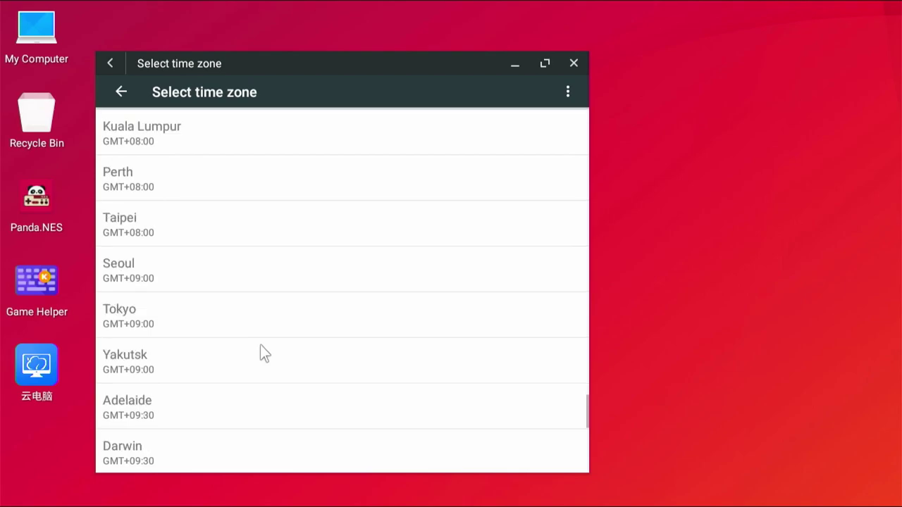
scroll(261, 345, down, 10)
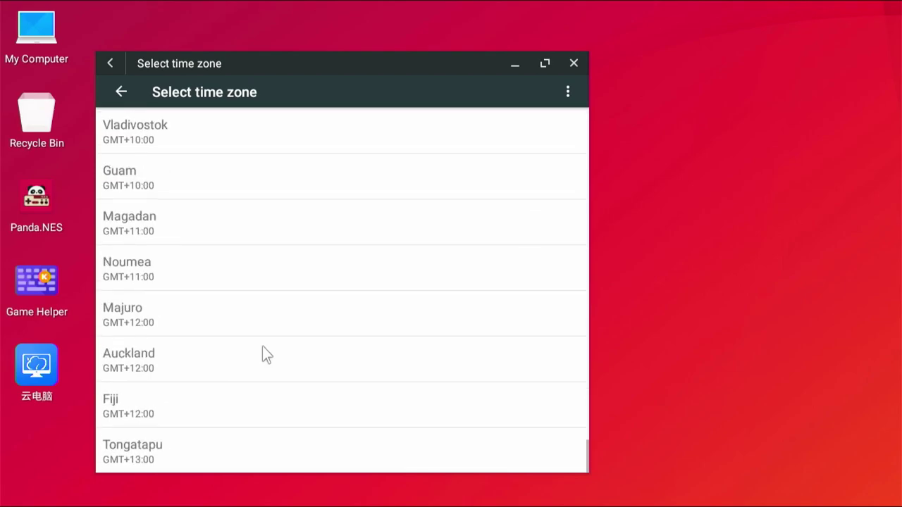
scroll(146, 310, up, 2)
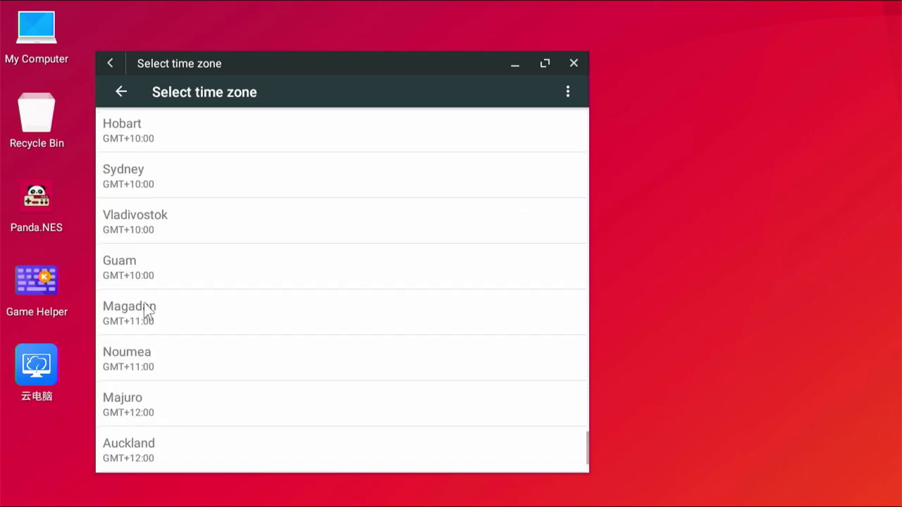
scroll(147, 307, up, 2)
scroll(147, 300, up, 2)
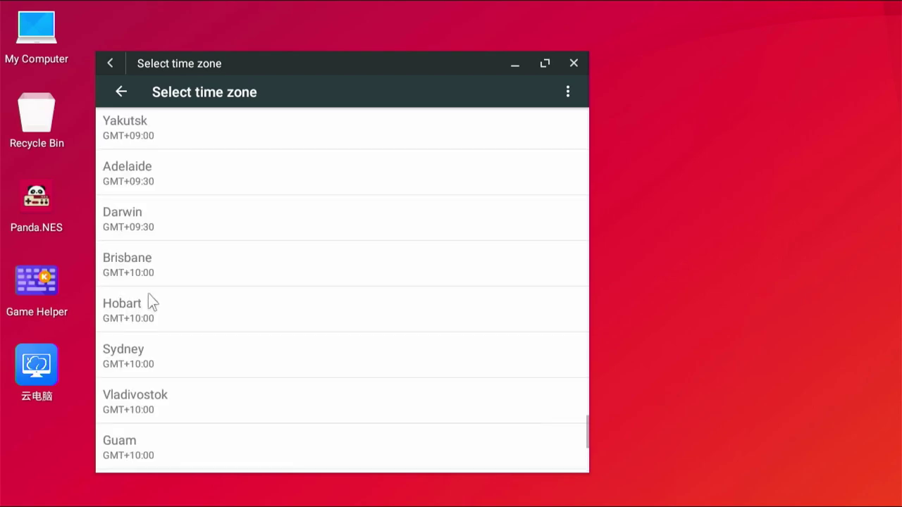
scroll(148, 294, up, 4)
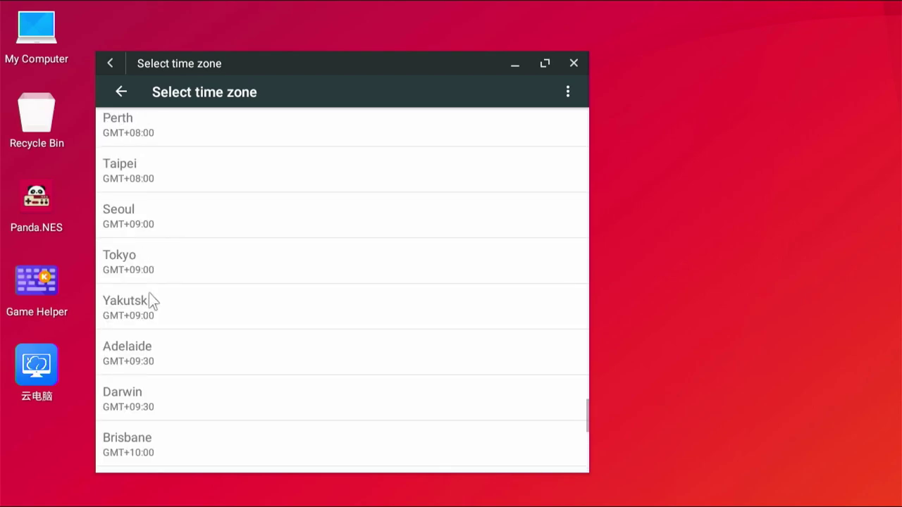
scroll(150, 295, up, 5)
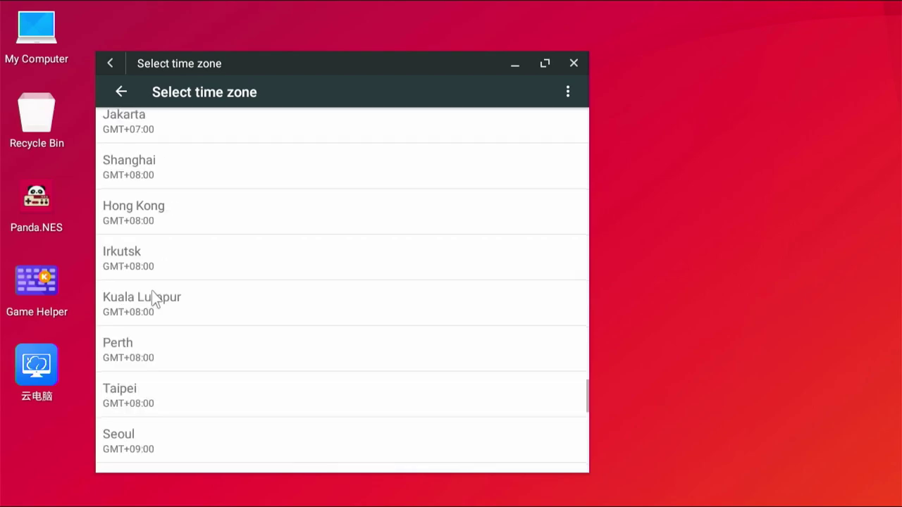
scroll(155, 298, up, 1)
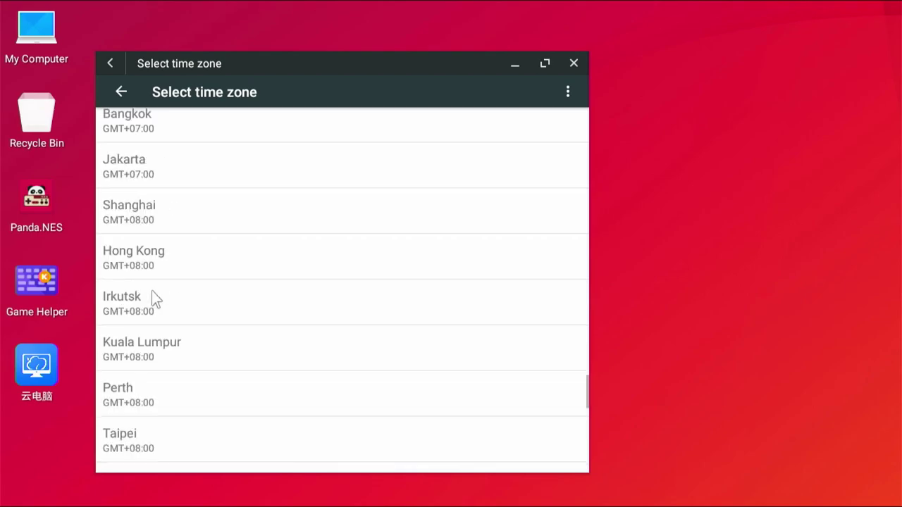
click(144, 175)
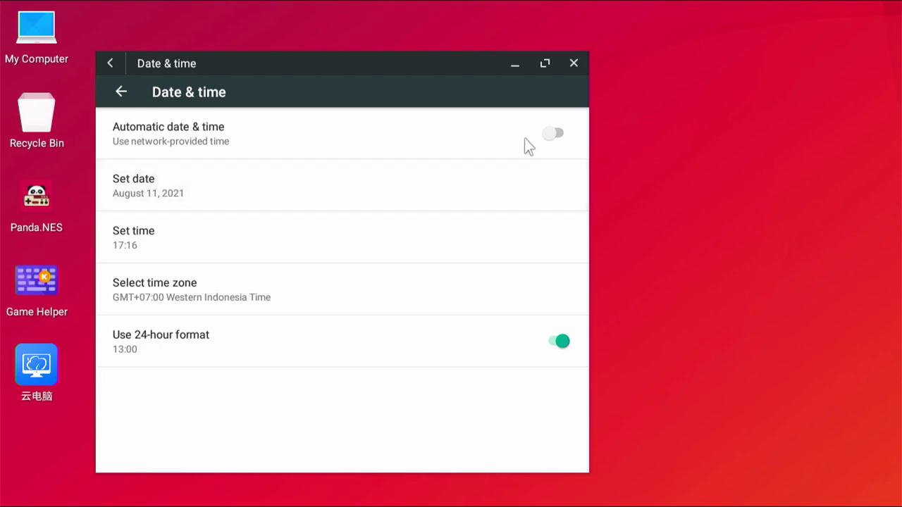
click(552, 136)
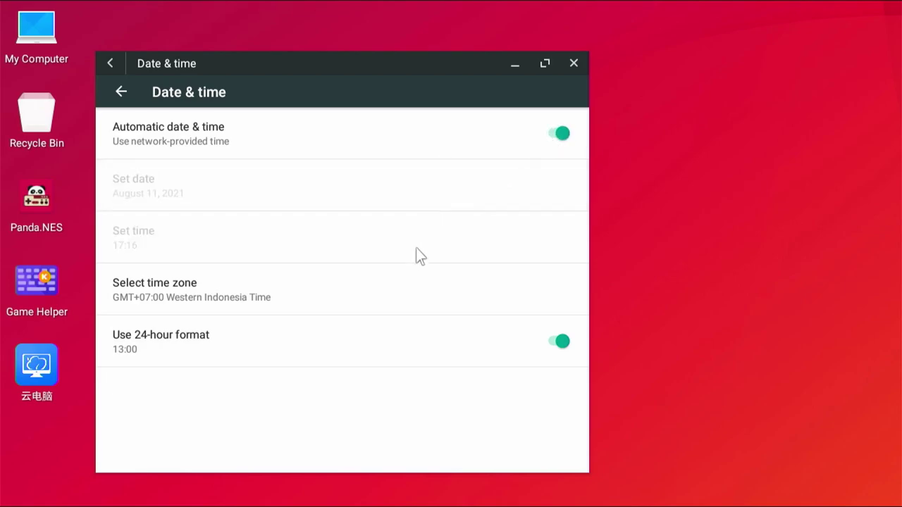
Step: Close the Date & time settings and launch the newly installed TikTok
click(574, 64)
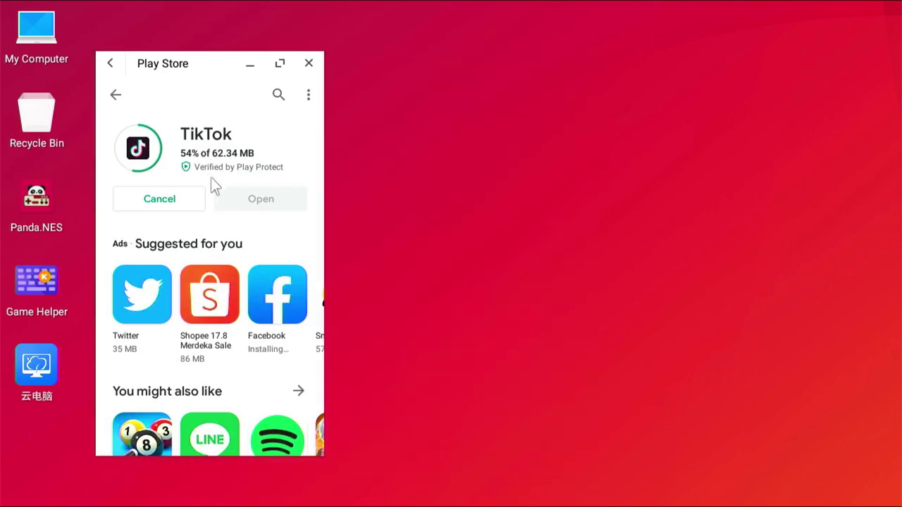
click(203, 191)
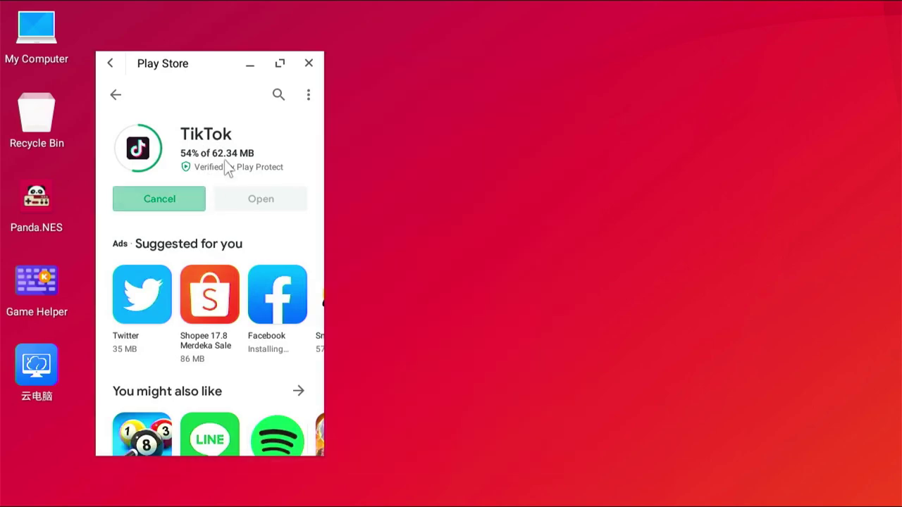
click(181, 204)
click(193, 200)
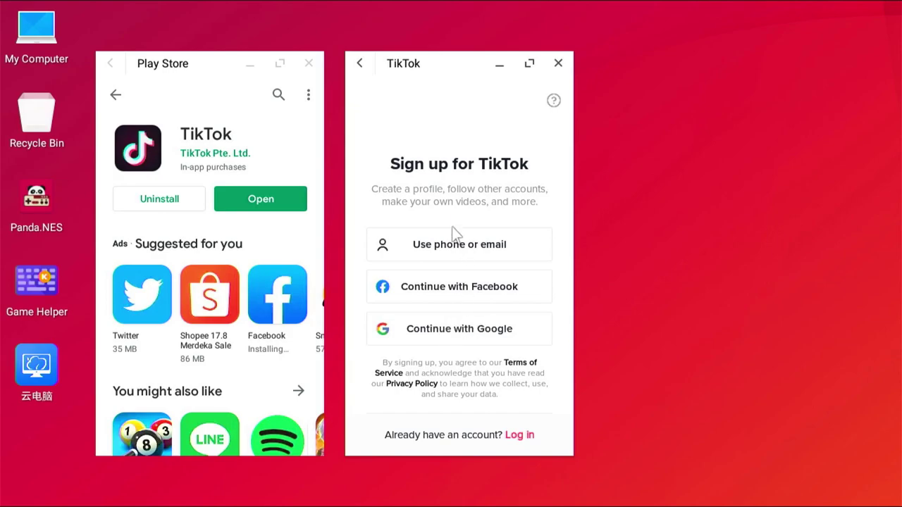
Step: Try signing up for TikTok with the Google account, then show TikTok in the app list
click(454, 248)
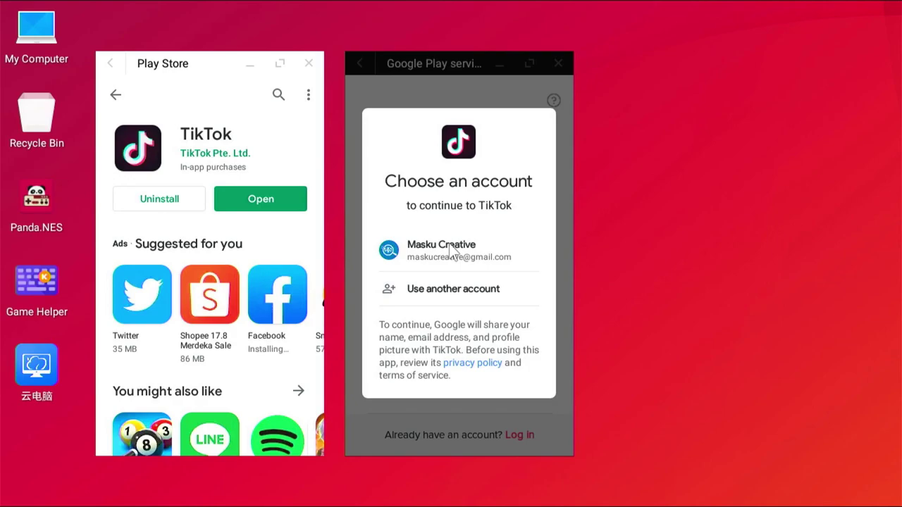
click(474, 255)
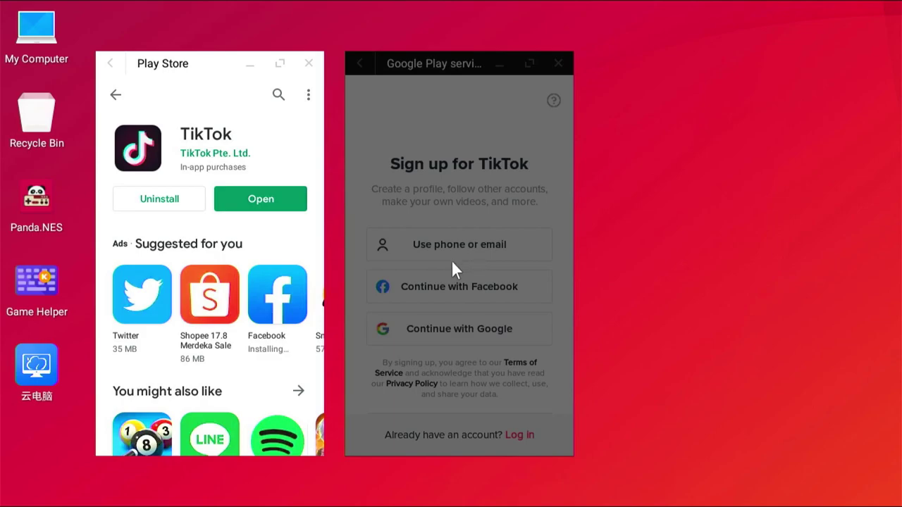
key(super)
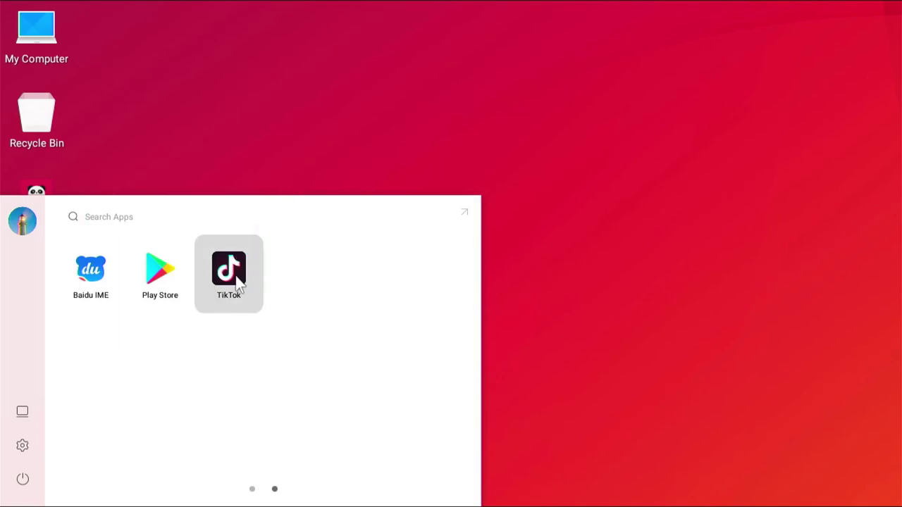
Step: From the desktop's display settings, choose the 1366x768@60Hz (default) resolution
click(148, 140)
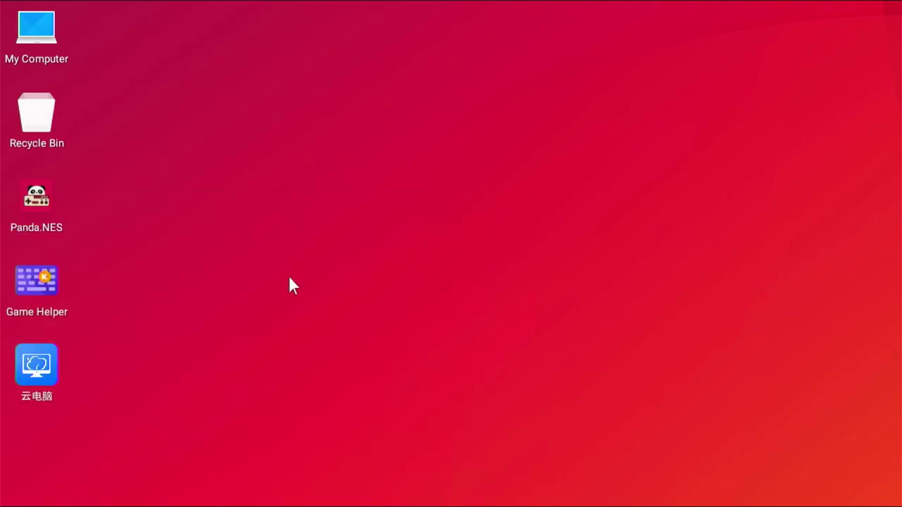
right_click(312, 252)
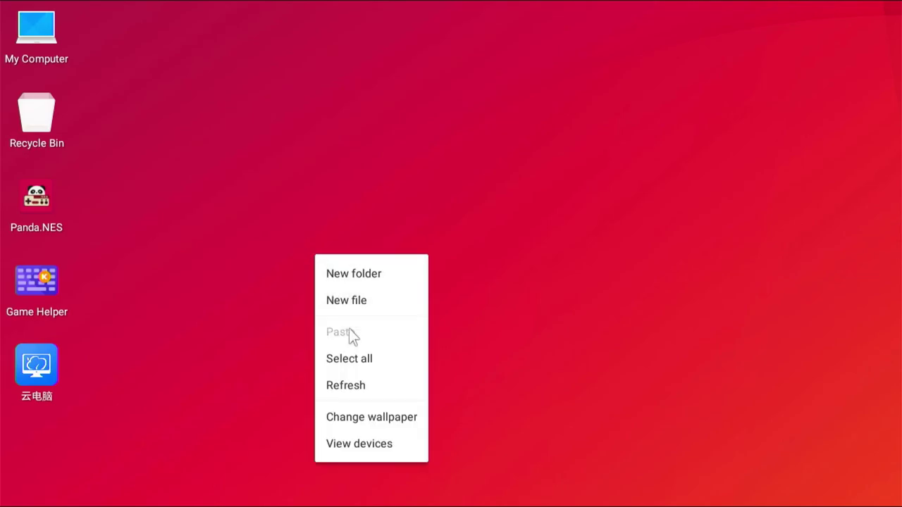
click(368, 446)
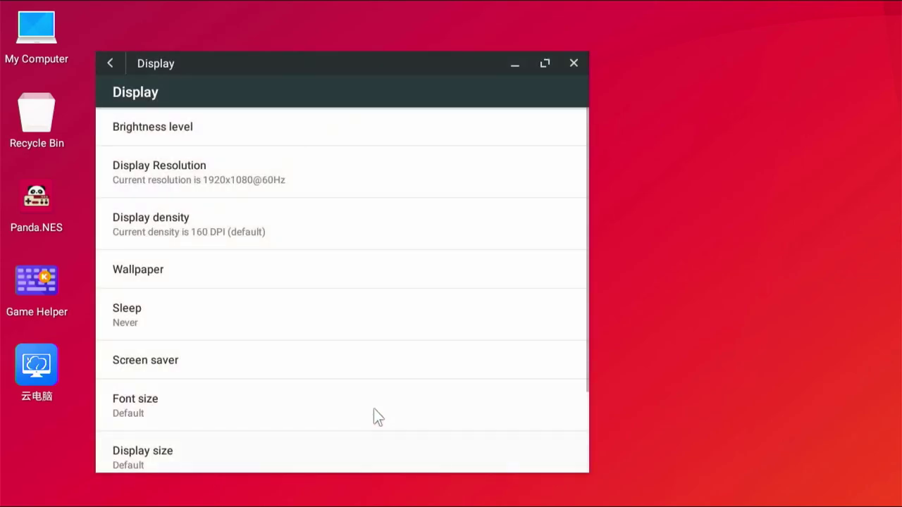
click(231, 173)
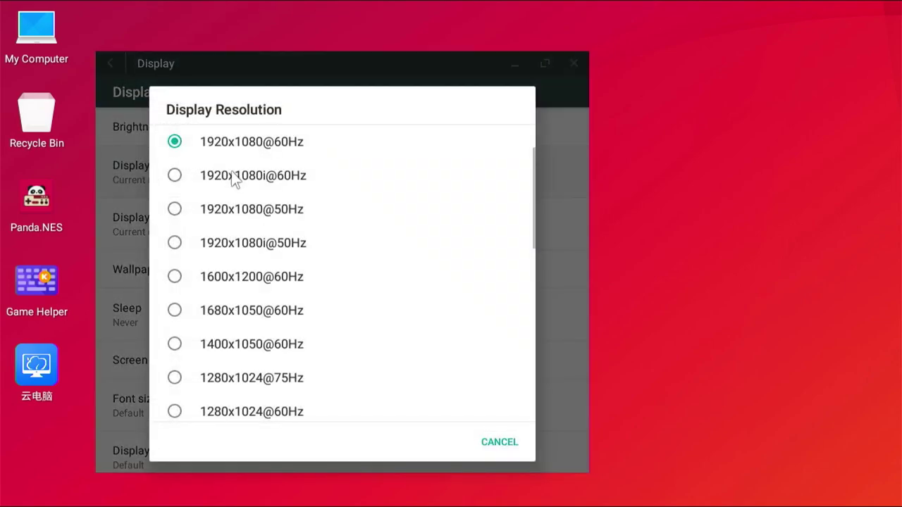
scroll(266, 229, up, 1)
scroll(264, 221, up, 1)
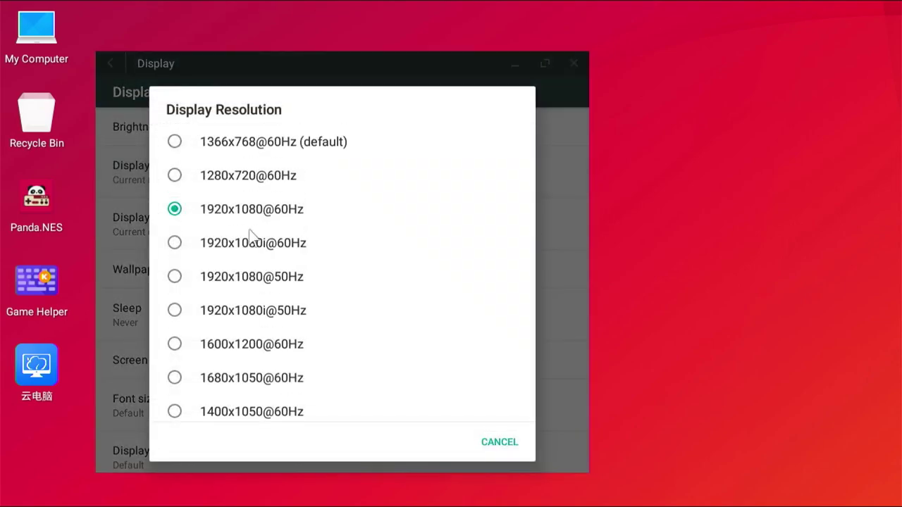
click(176, 143)
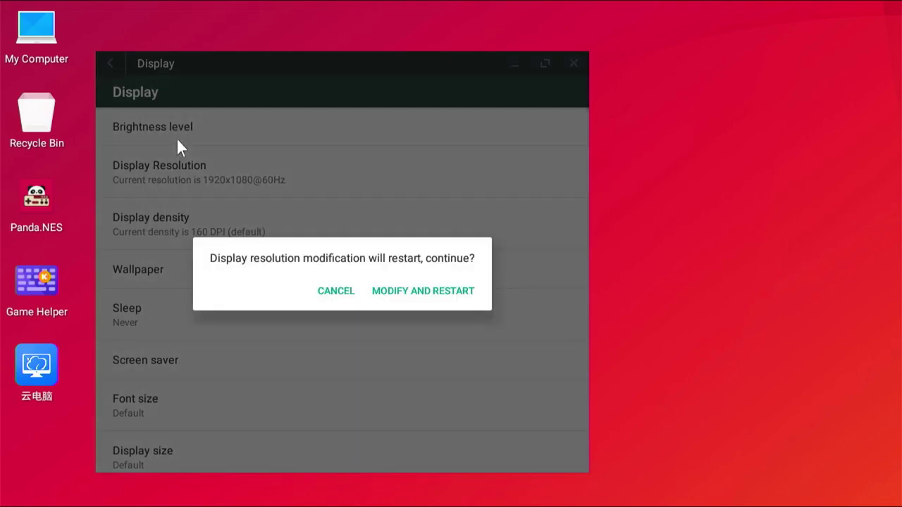
Step: Confirm MODIFY AND RESTART, then select Windows 10 in Windows Boot Manager and boot it
click(445, 292)
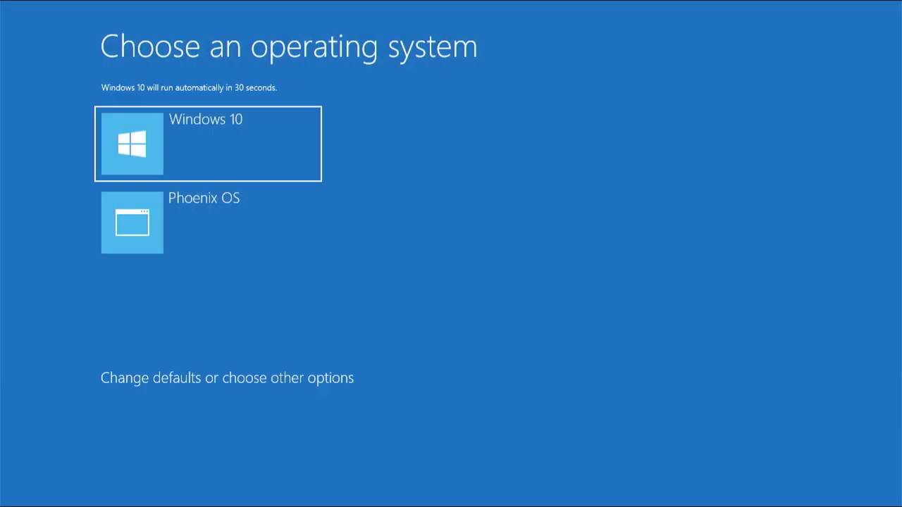
key(Down)
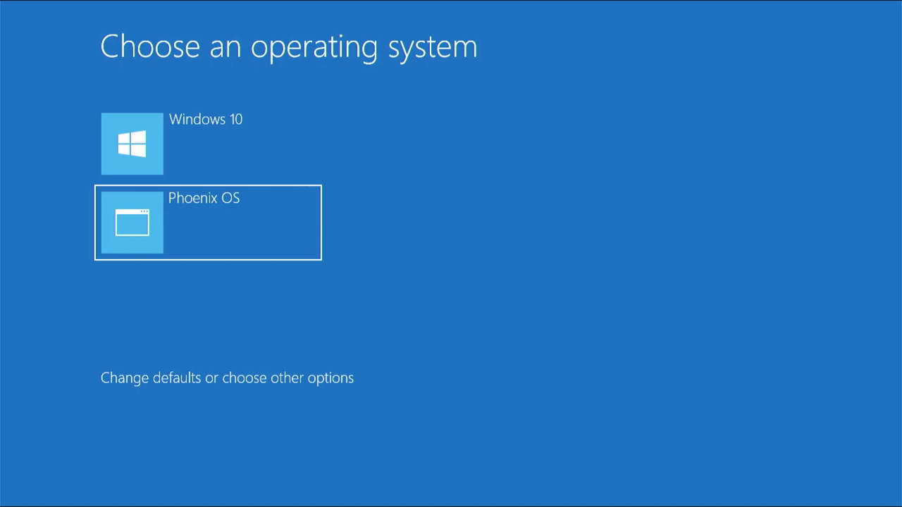
key(Up)
key(Down)
key(Up)
key(Down)
key(Up)
key(Down)
key(Up)
key(Down)
key(Up)
key(Down)
key(Up)
key(Down)
key(Up)
key(Down)
key(Up)
key(Down)
key(Up)
key(Down)
key(Up)
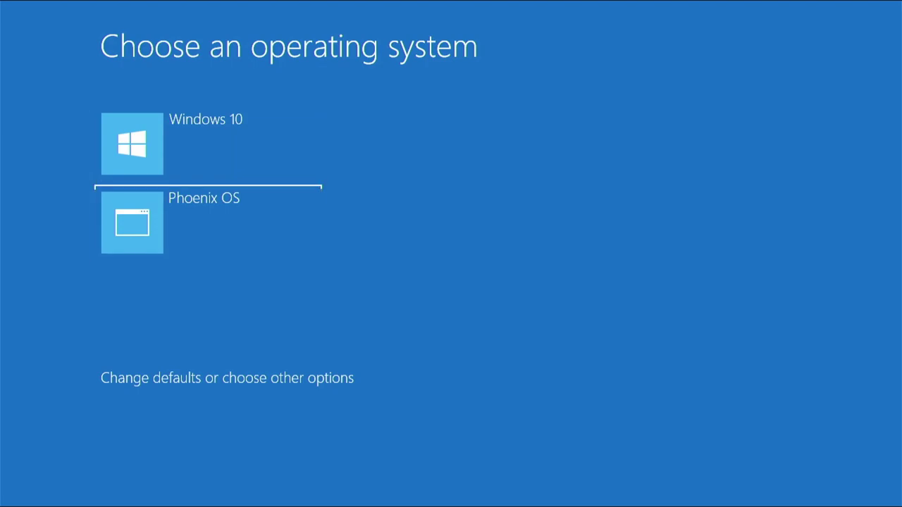
key(Down)
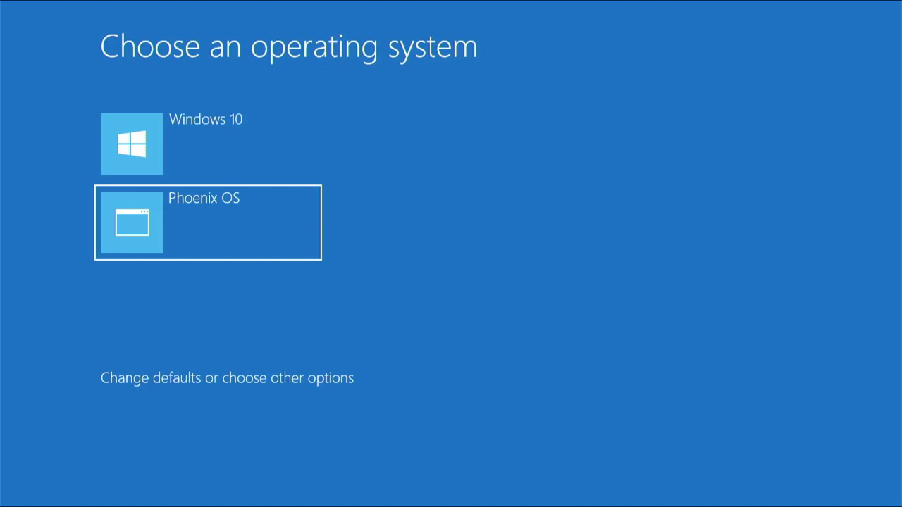
key(Up)
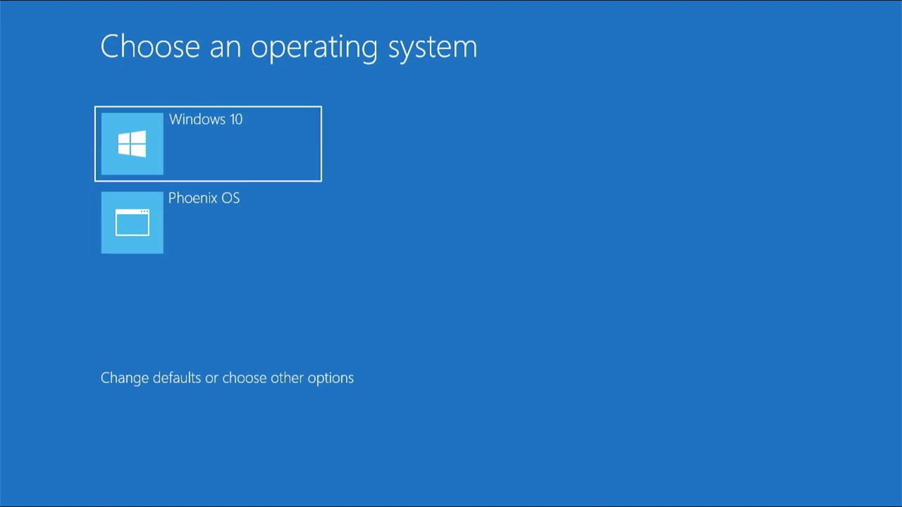
key(Return)
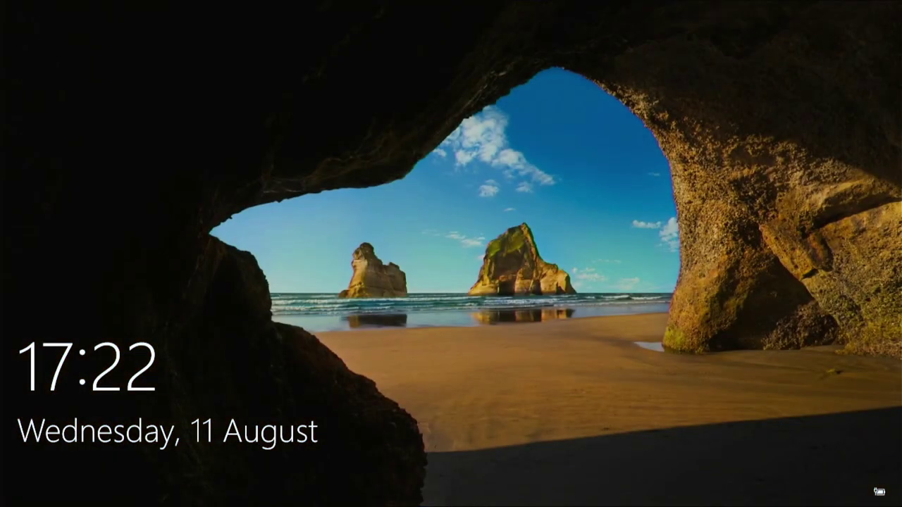
Step: Dismiss the Windows 10 lock screen and sign in with the account password
key(Return)
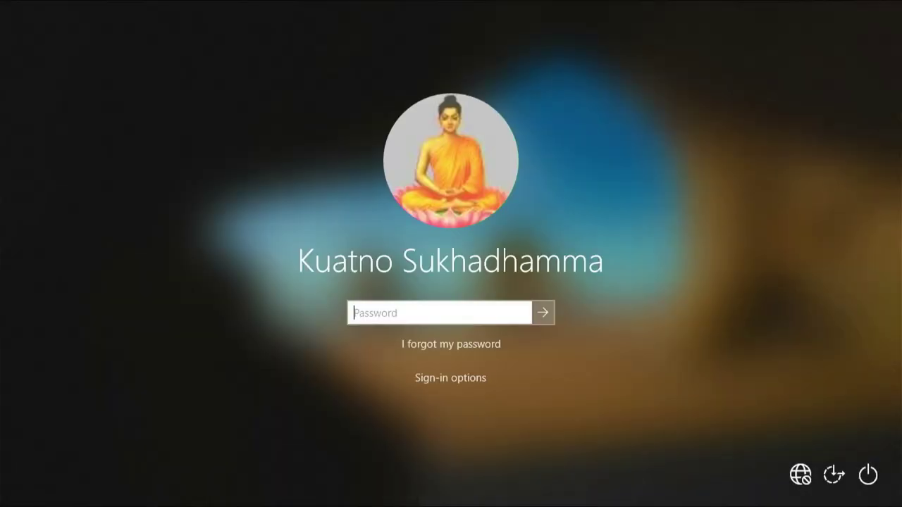
text(********)
key(Return)
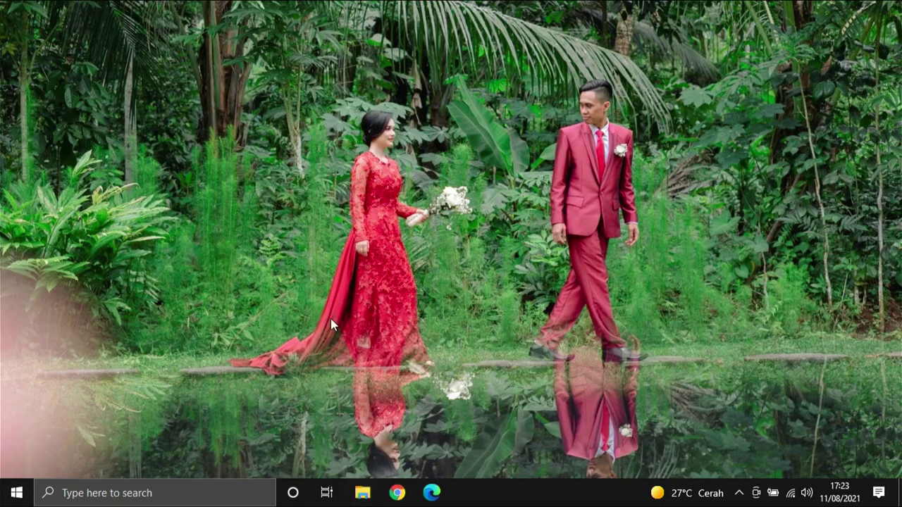
Step: Browse to the PhoenixOS folder on Local Disk (D:) and select the 15,9 GB data.img
key(super+e)
click(253, 325)
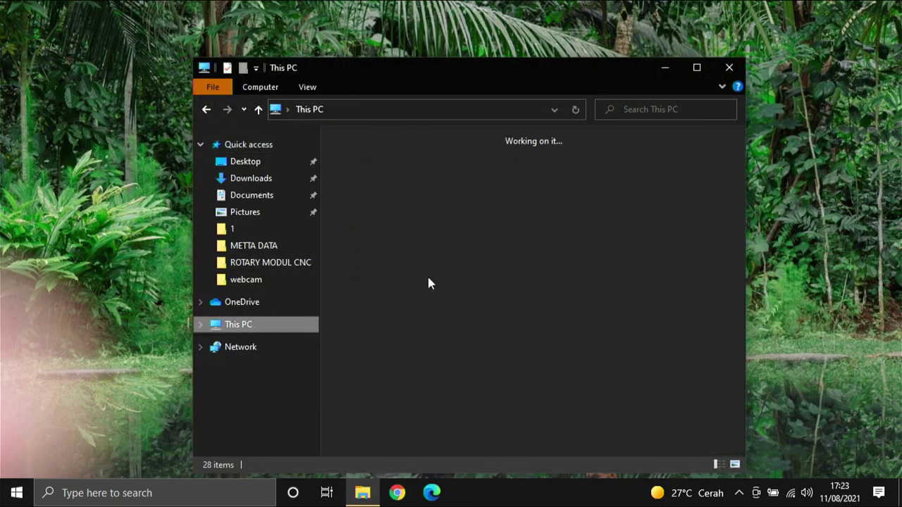
double_click(589, 341)
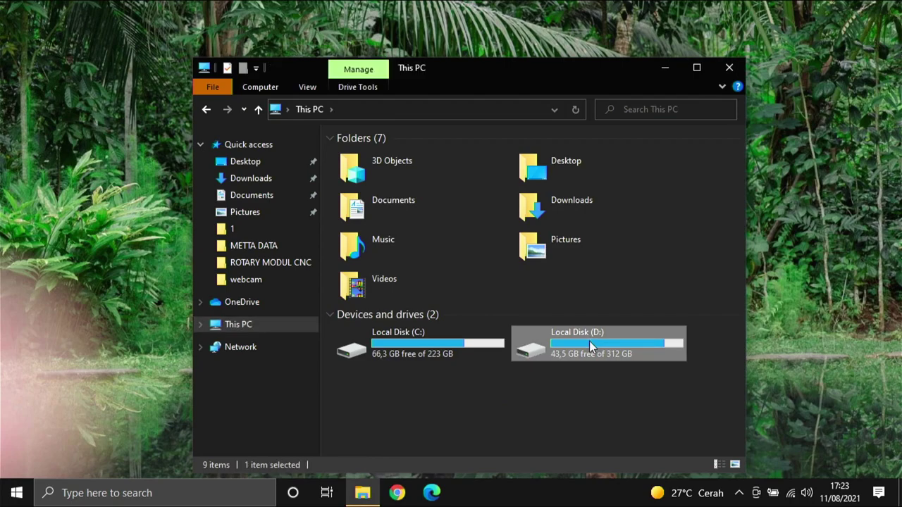
scroll(416, 356, down, 2)
scroll(424, 363, down, 5)
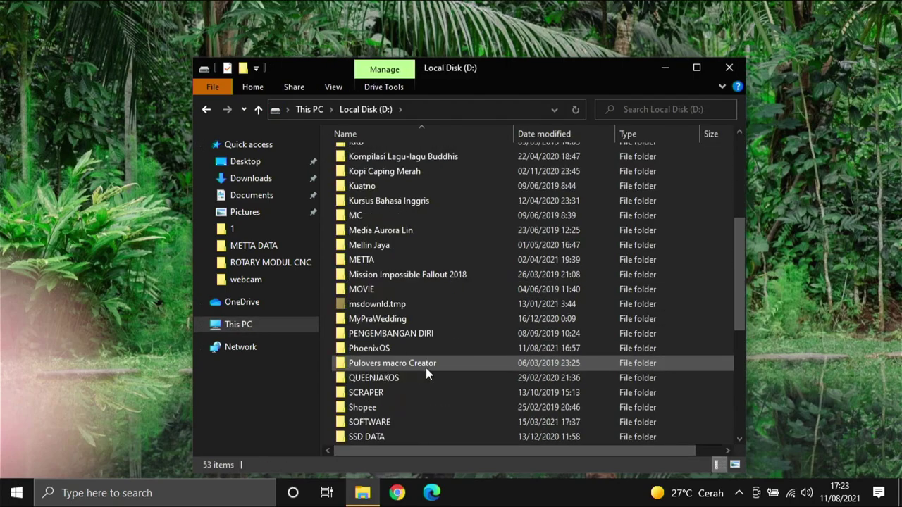
double_click(369, 263)
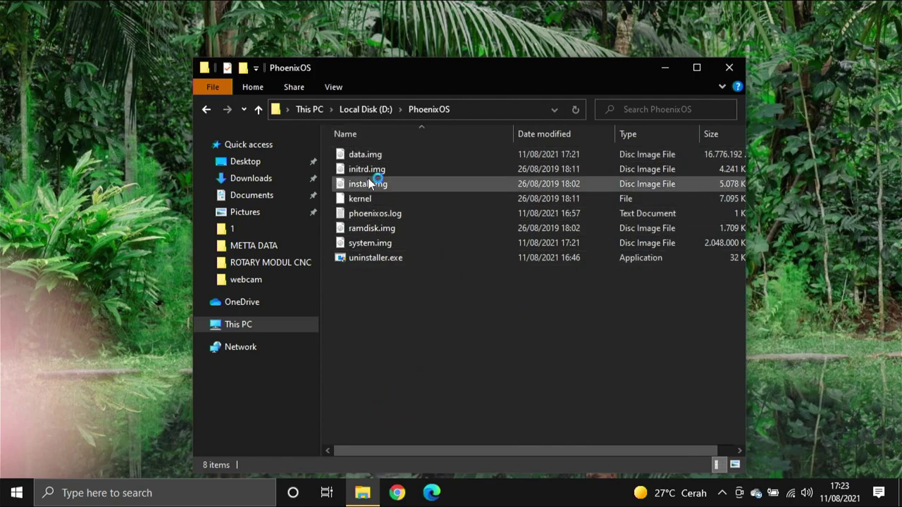
double_click(381, 153)
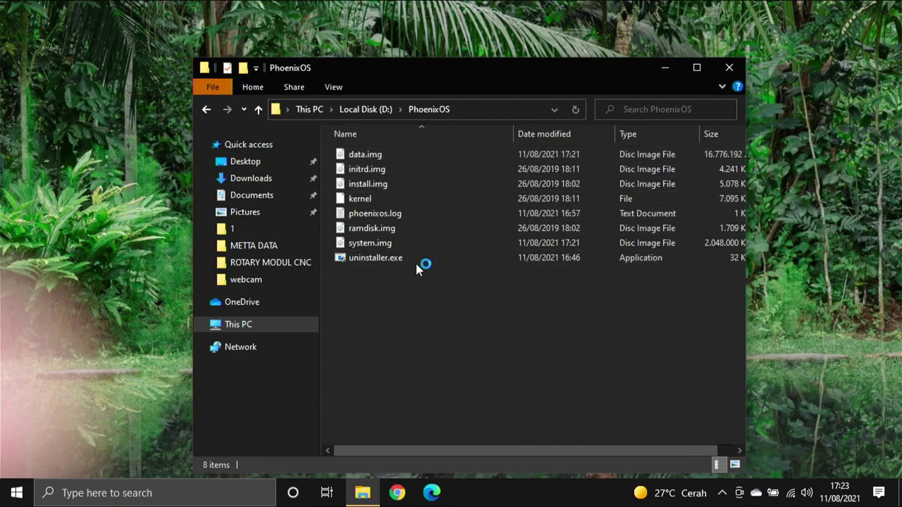
click(388, 157)
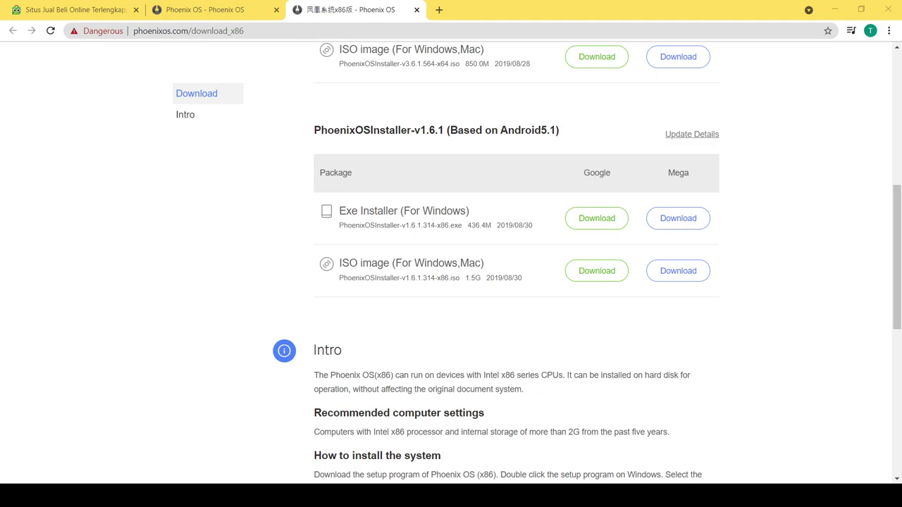
scroll(446, 328, down, 3)
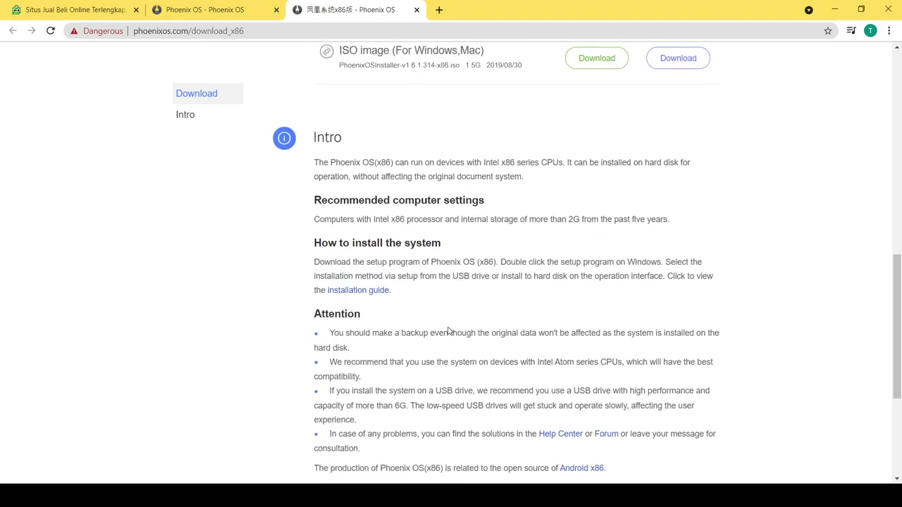
scroll(449, 310, up, 9)
click(230, 8)
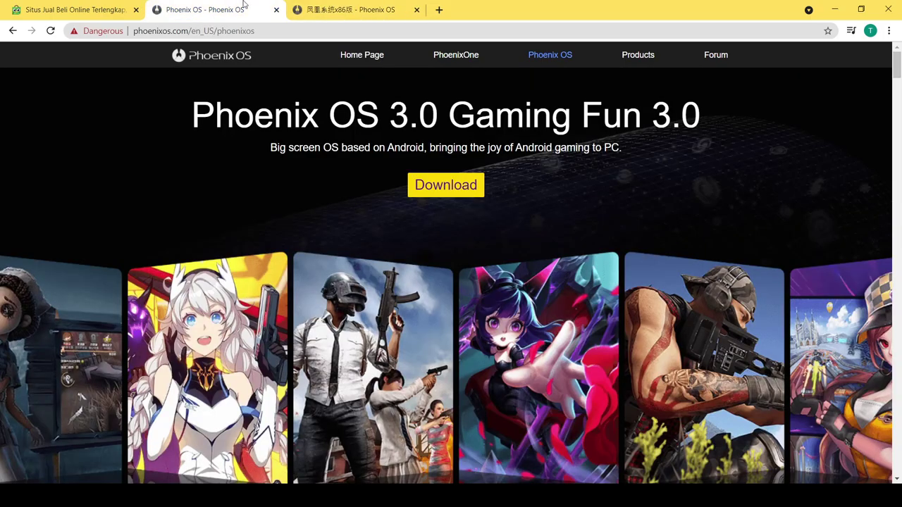
scroll(357, 305, down, 3)
scroll(357, 305, up, 3)
scroll(360, 303, down, 3)
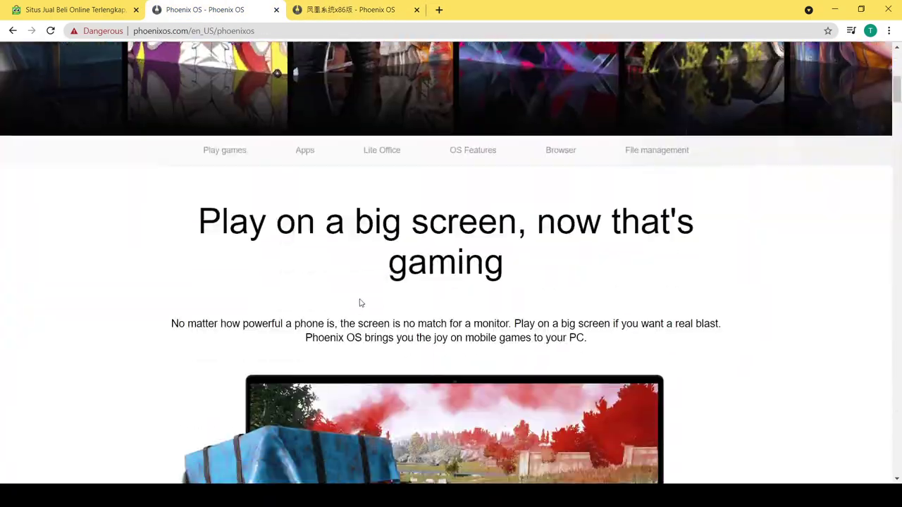
scroll(359, 303, up, 3)
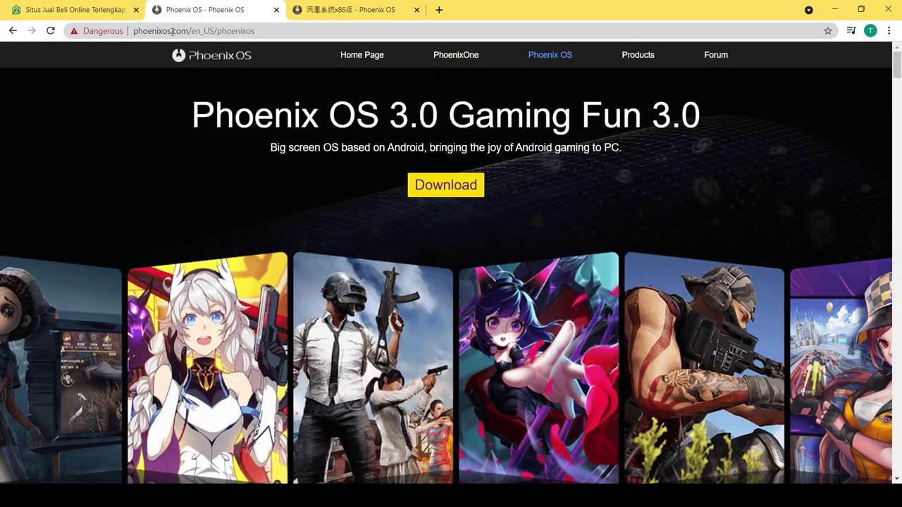
click(305, 13)
scroll(390, 356, down, 3)
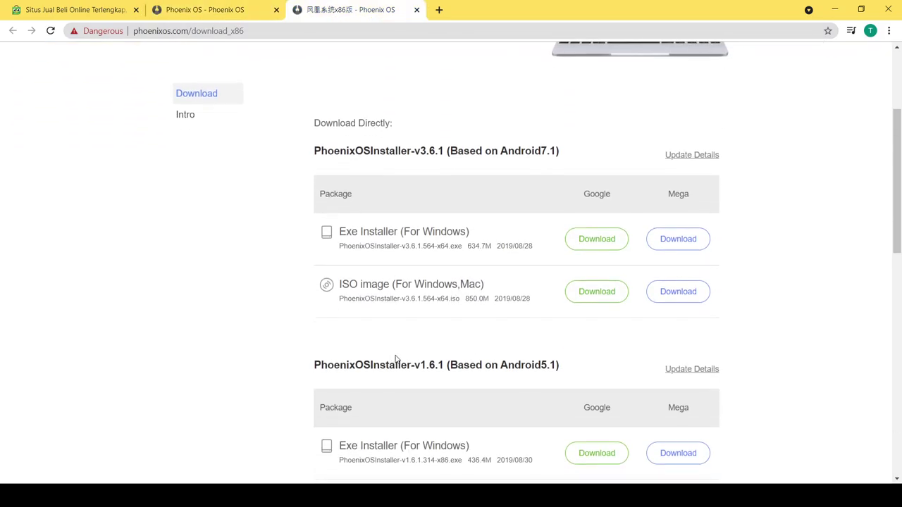
scroll(396, 359, down, 3)
scroll(528, 267, up, 3)
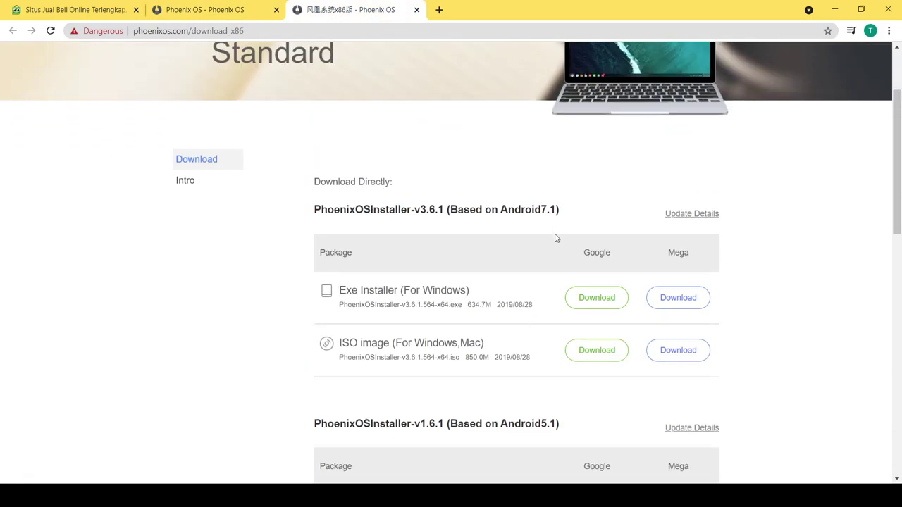
scroll(535, 240, up, 2)
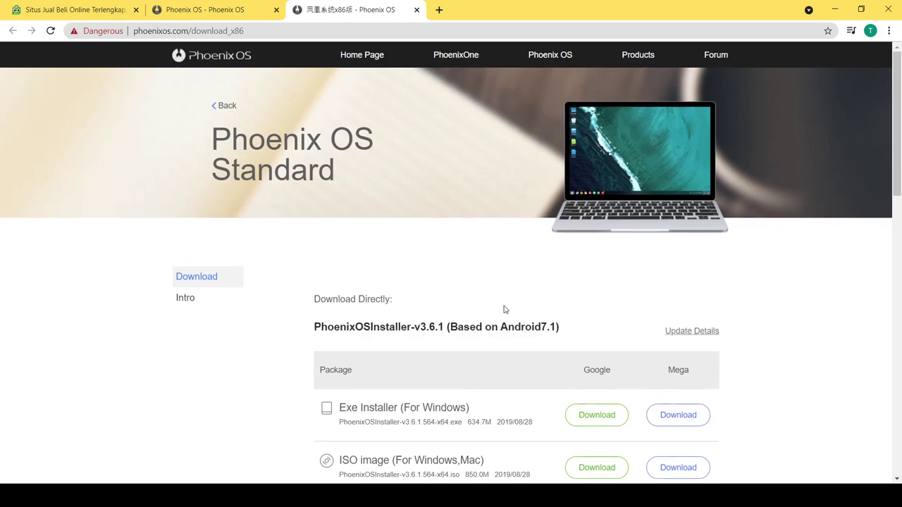